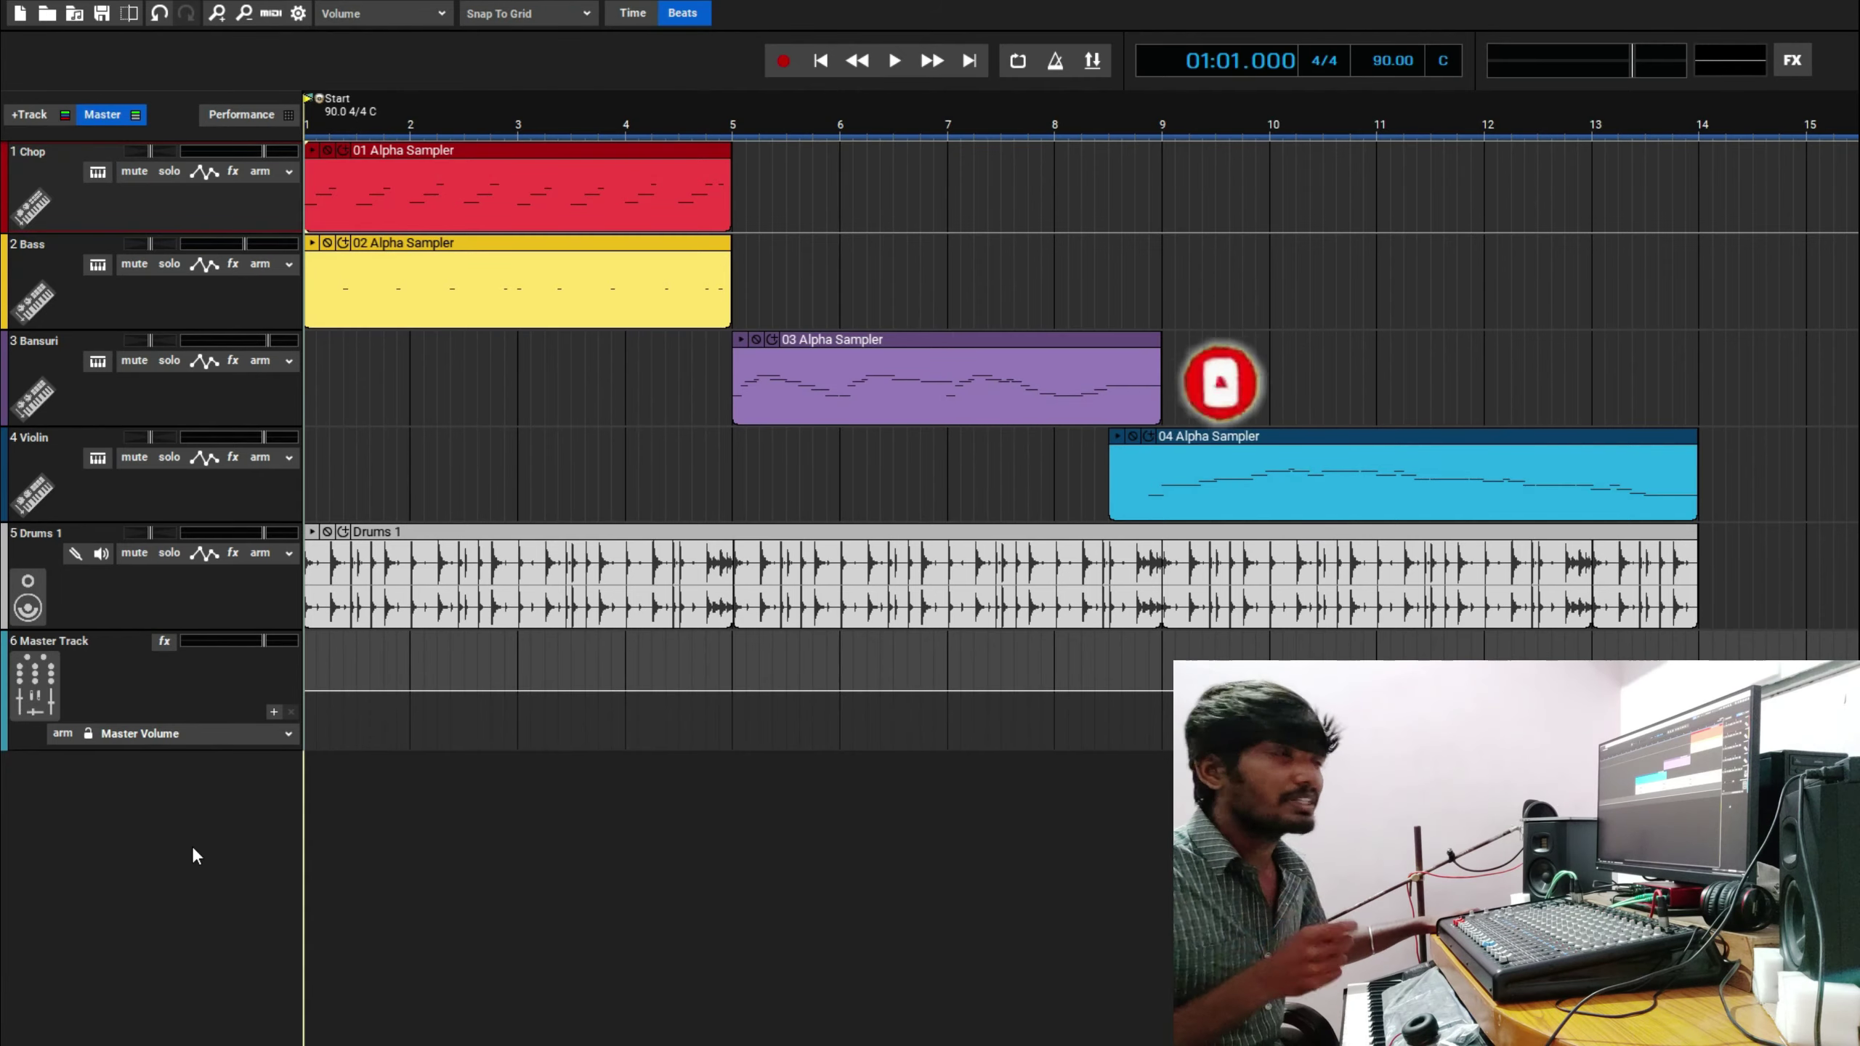
# Insert a new virtual instrument track above the Chop track and increase its height.
pyautogui.click(44, 115)
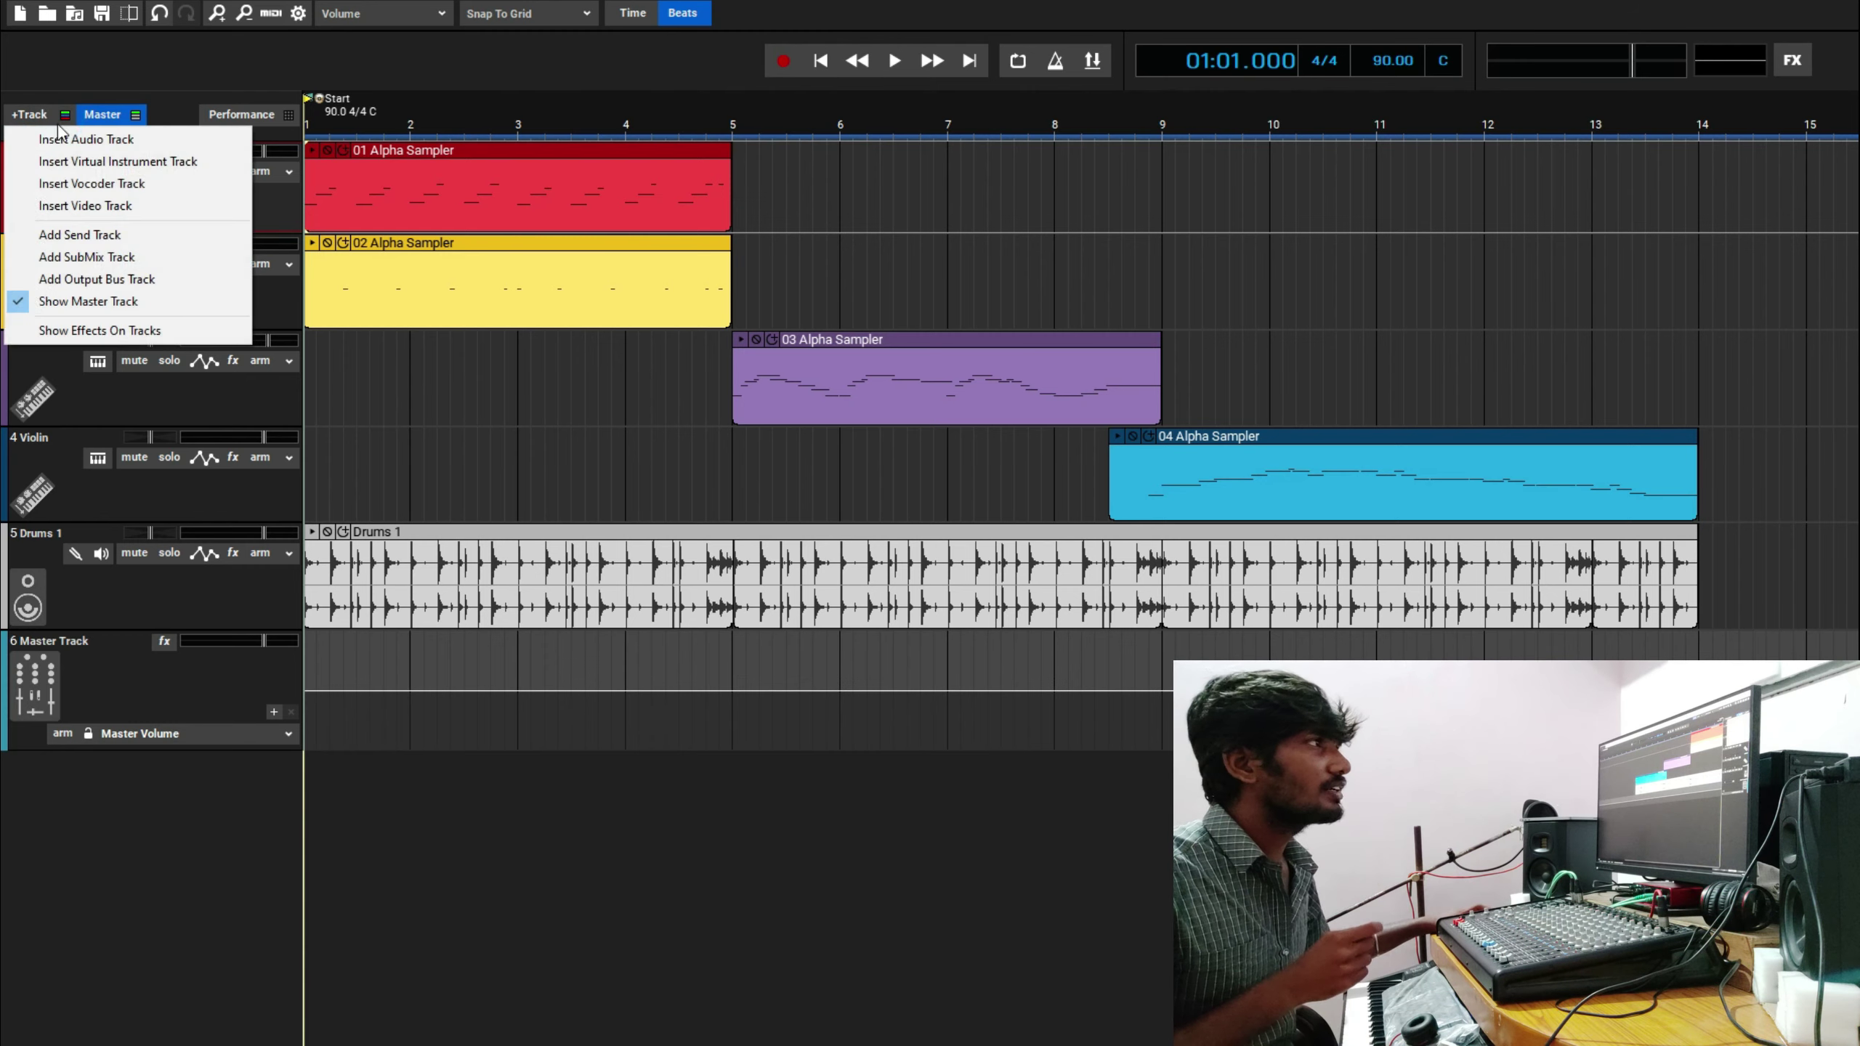
pyautogui.click(85, 162)
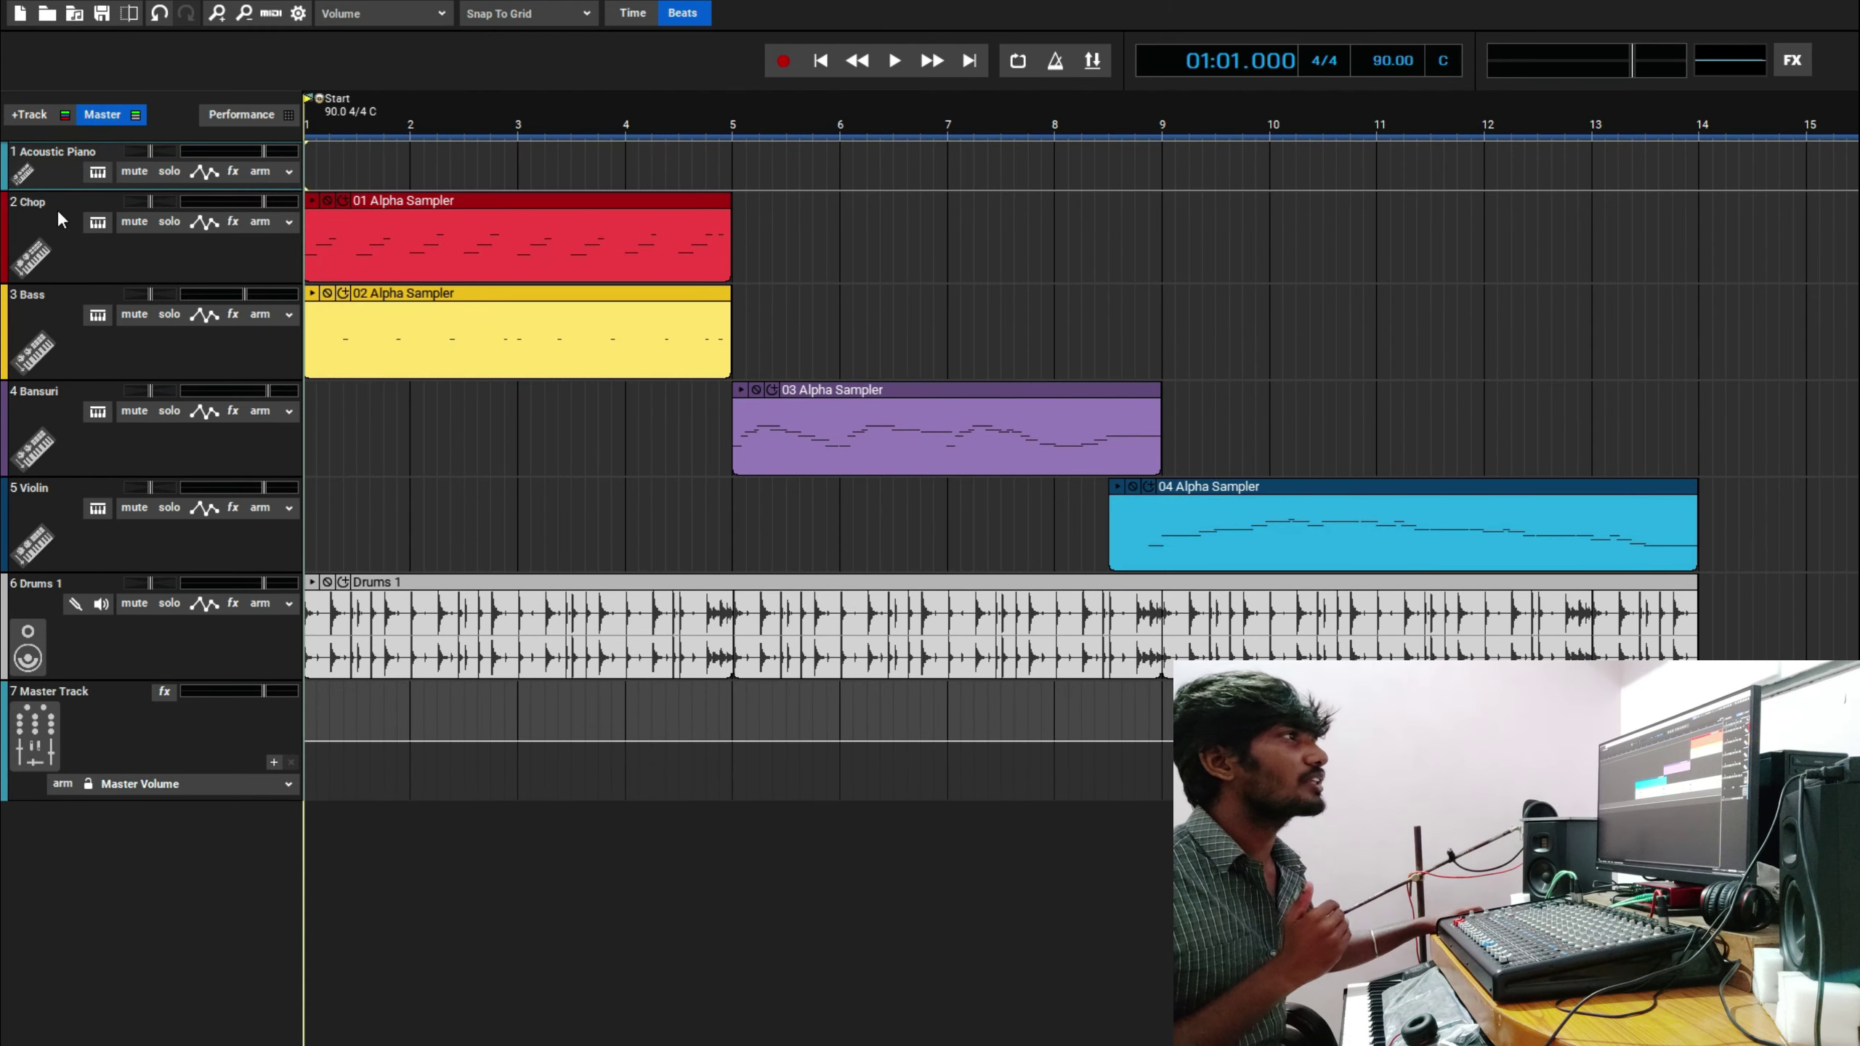
pyautogui.moveTo(56, 186); pyautogui.dragTo(62, 256)
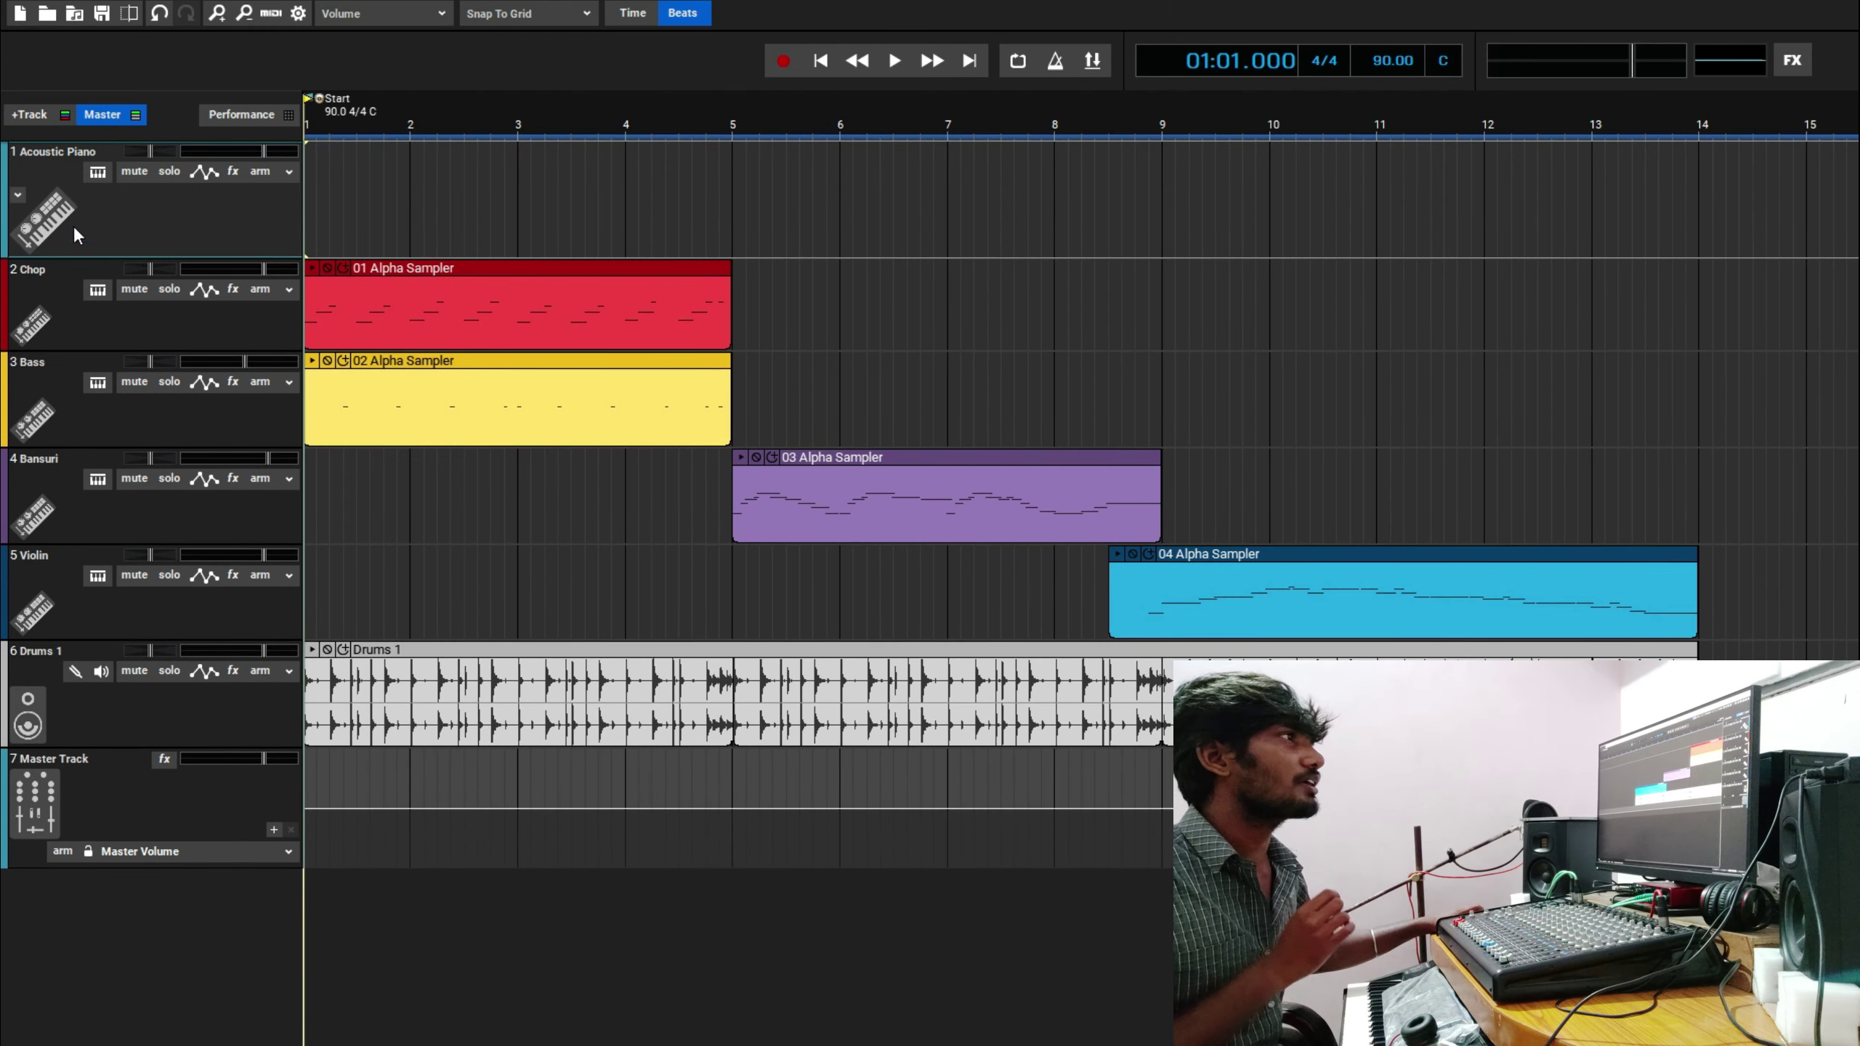
# Assign the Alpha Sampler instrument to track 1, close the instrument chooser and move the sampler window clear over the arrangement.
pyautogui.click(96, 173)
pyautogui.click(759, 155)
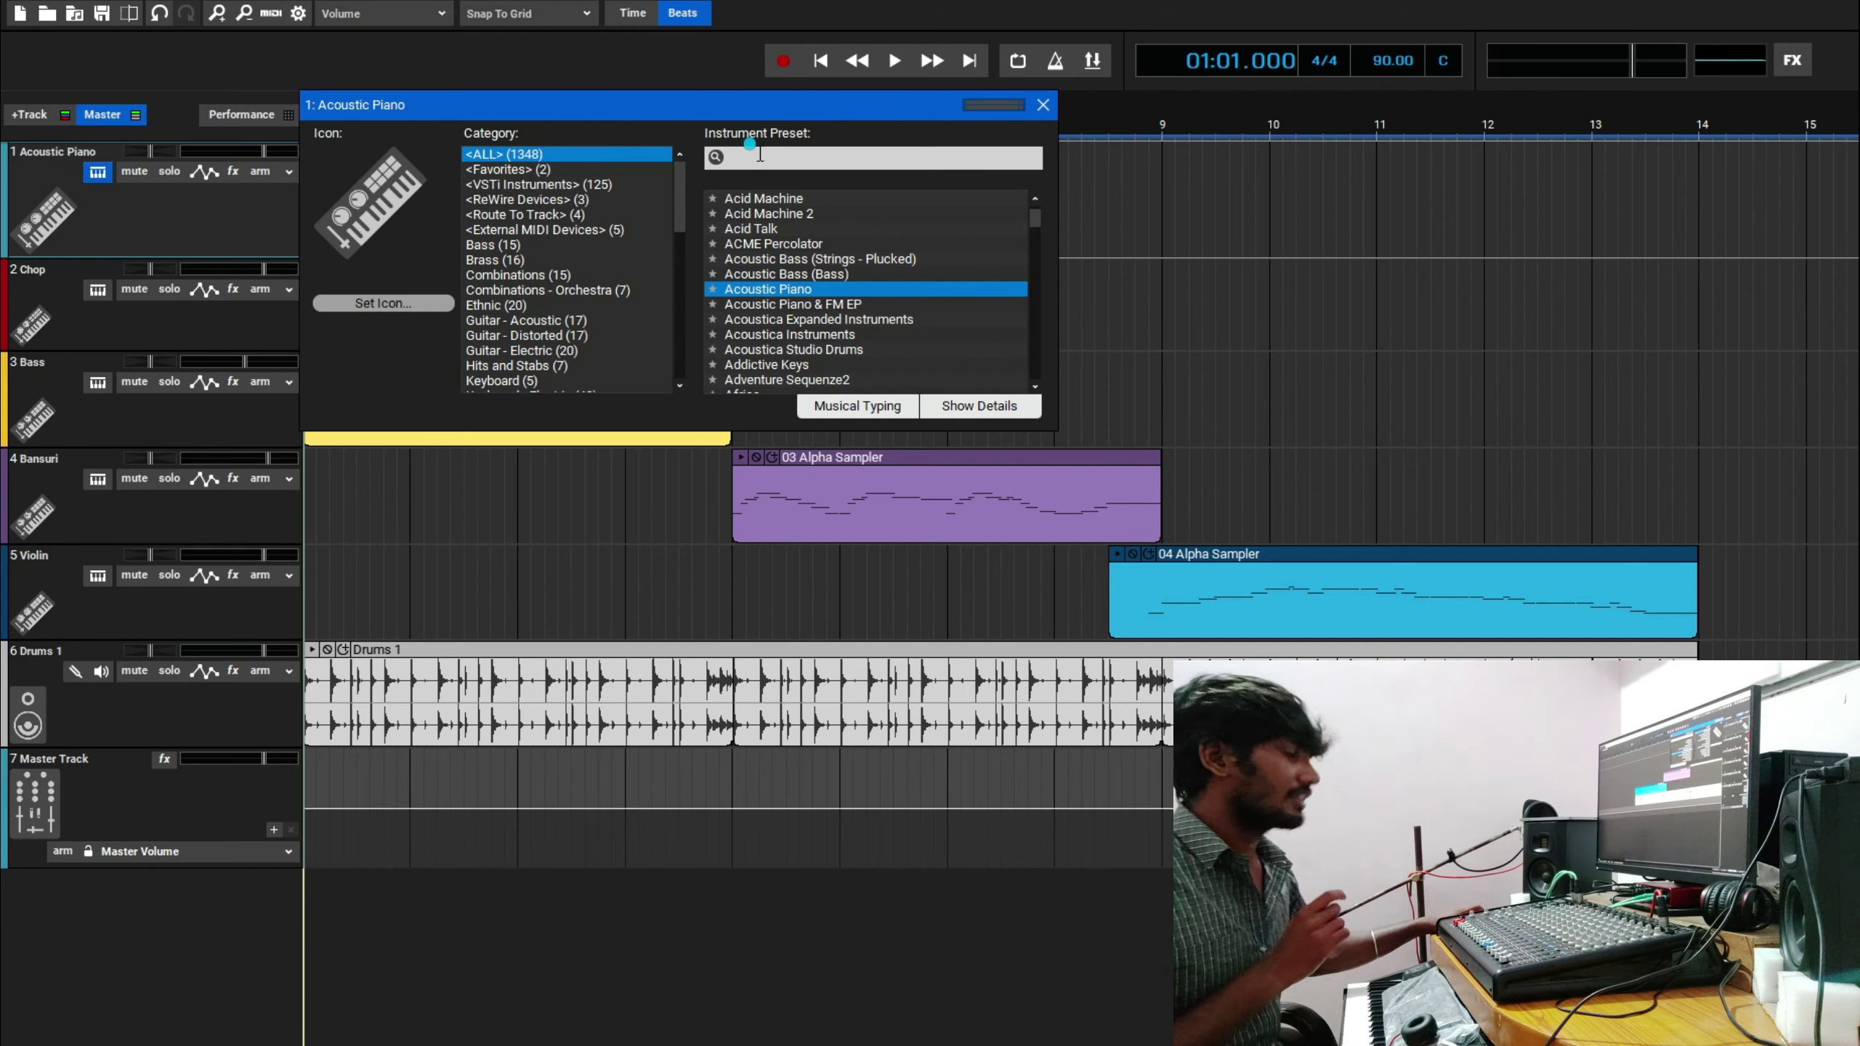
pyautogui.write('a')
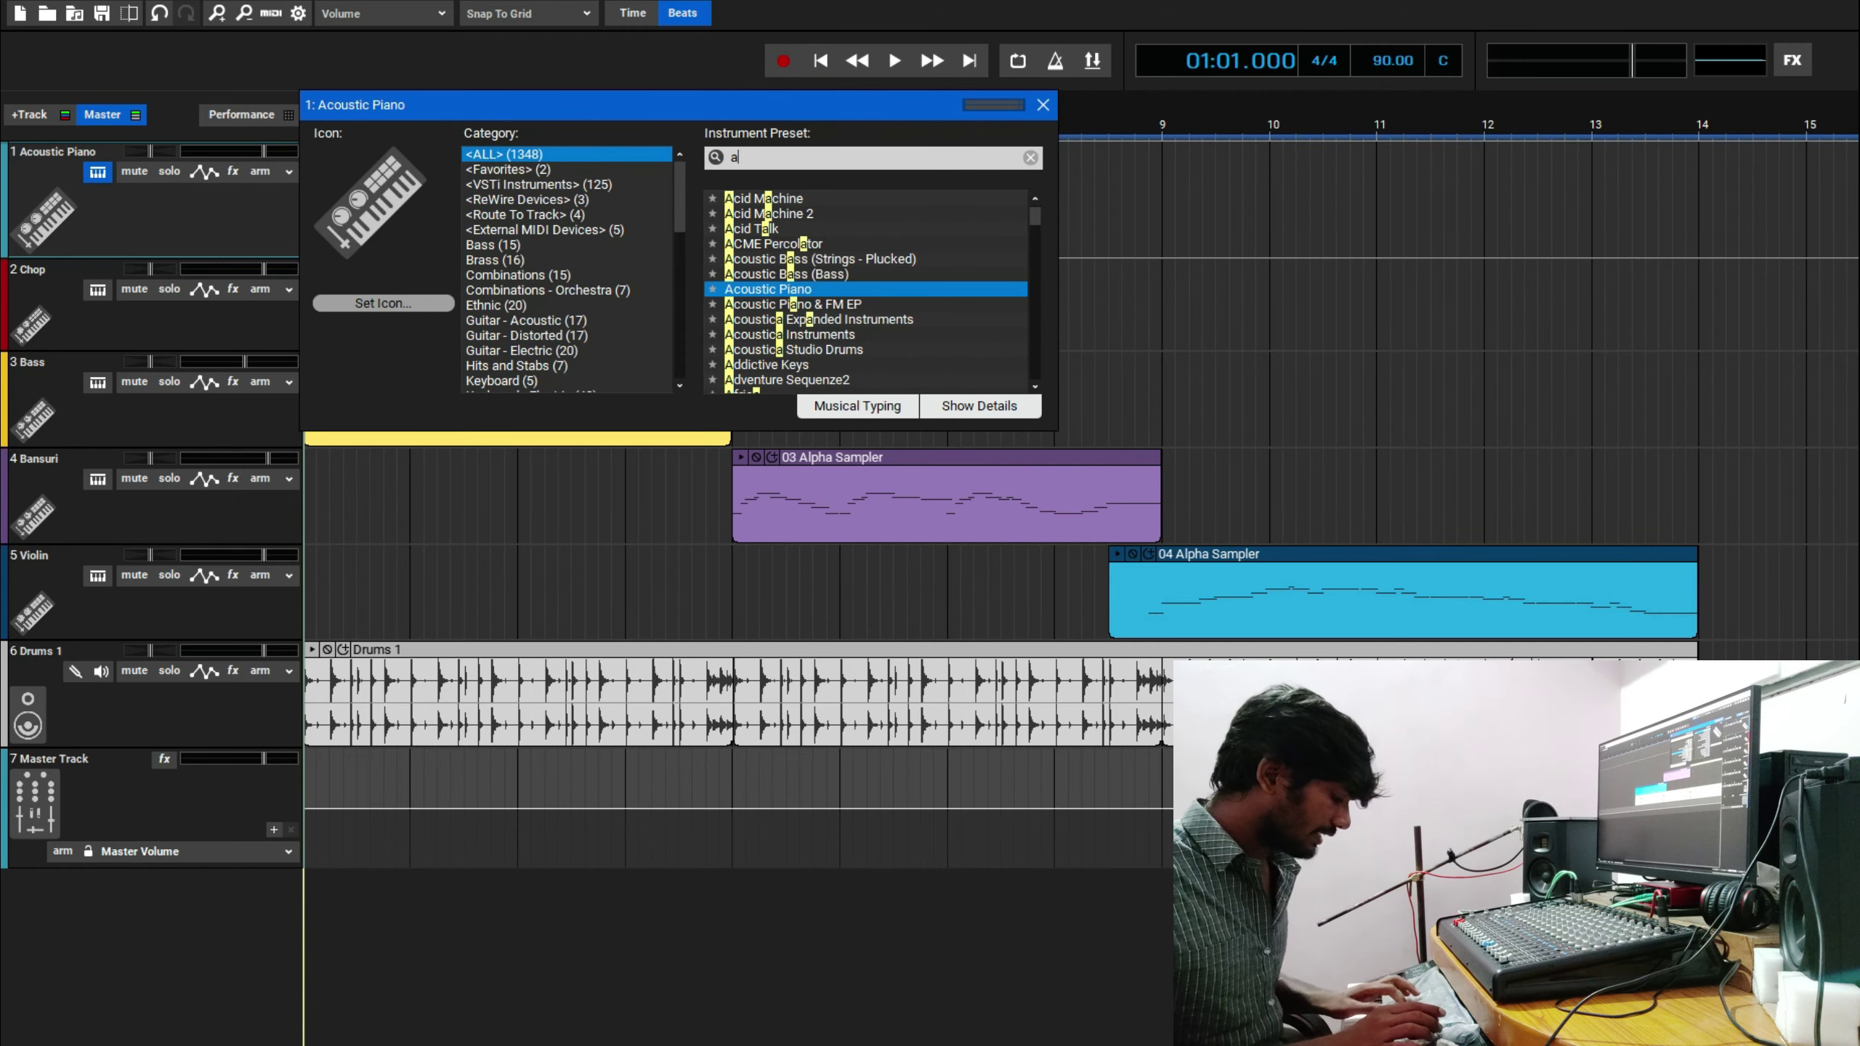
pyautogui.write('lph')
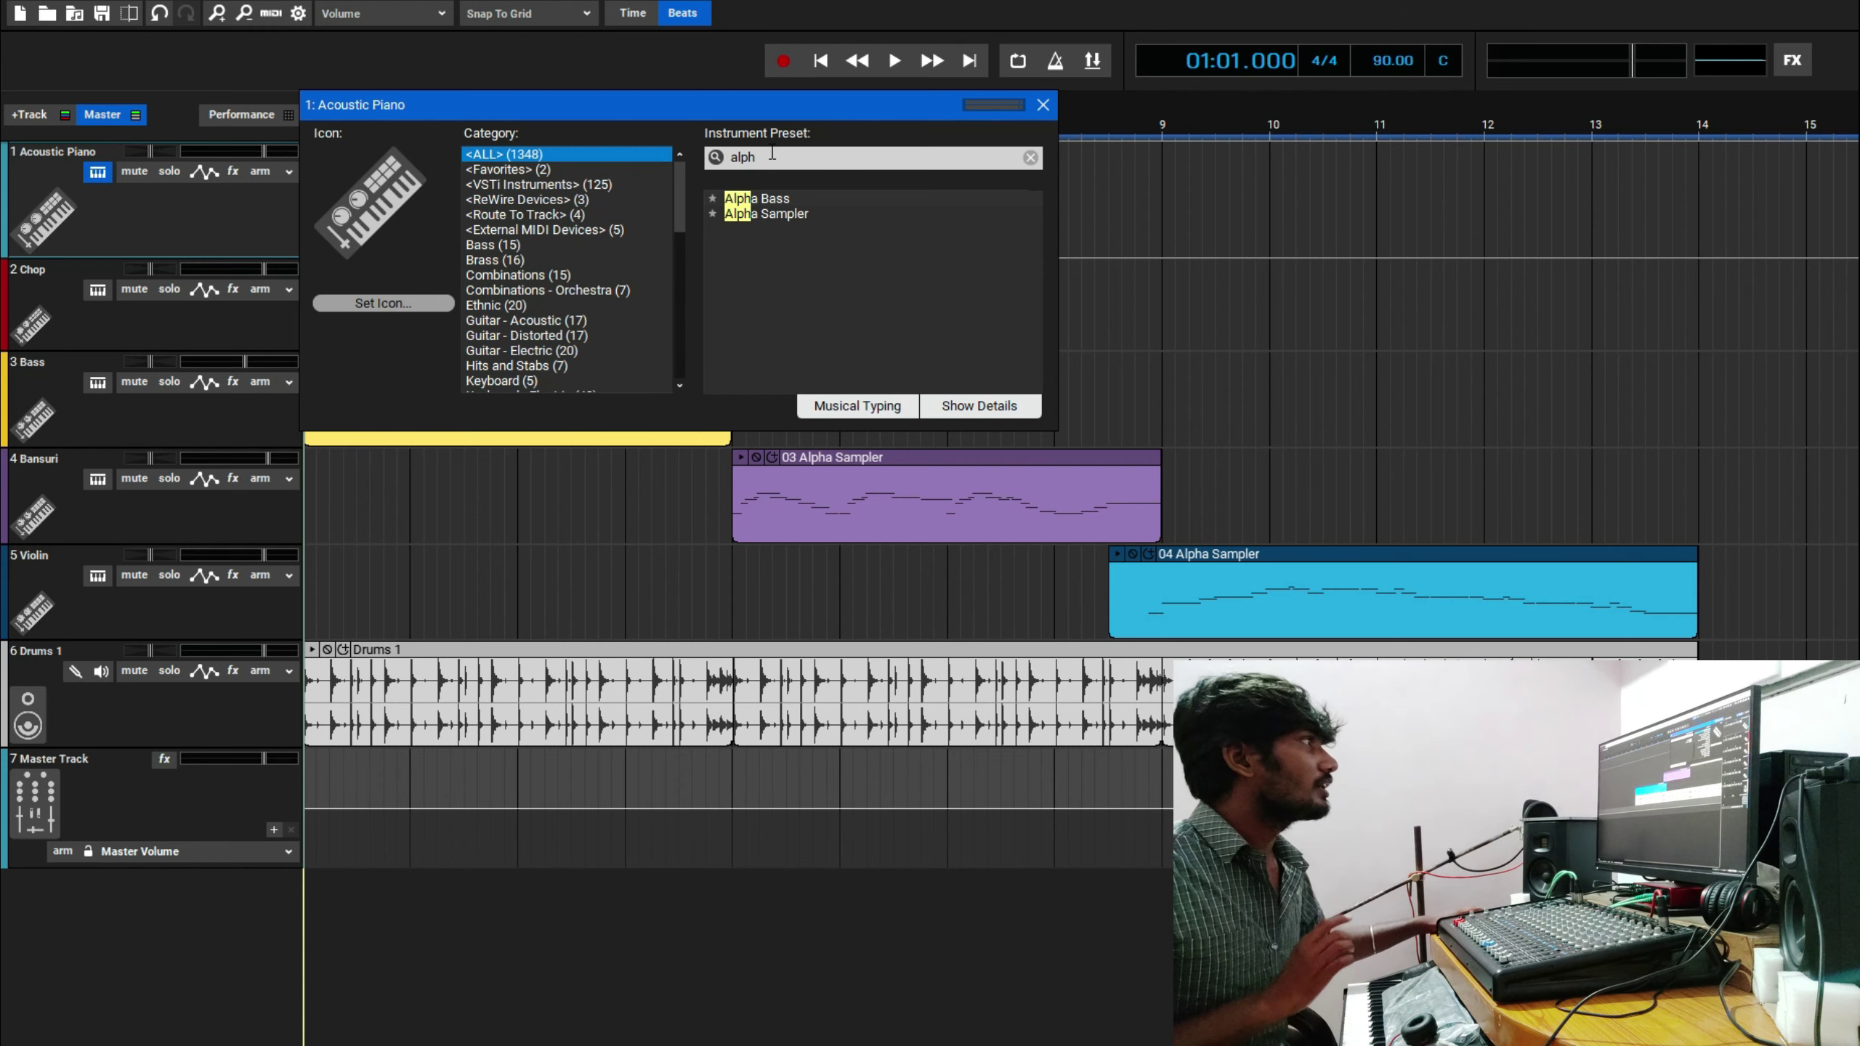
pyautogui.click(758, 214)
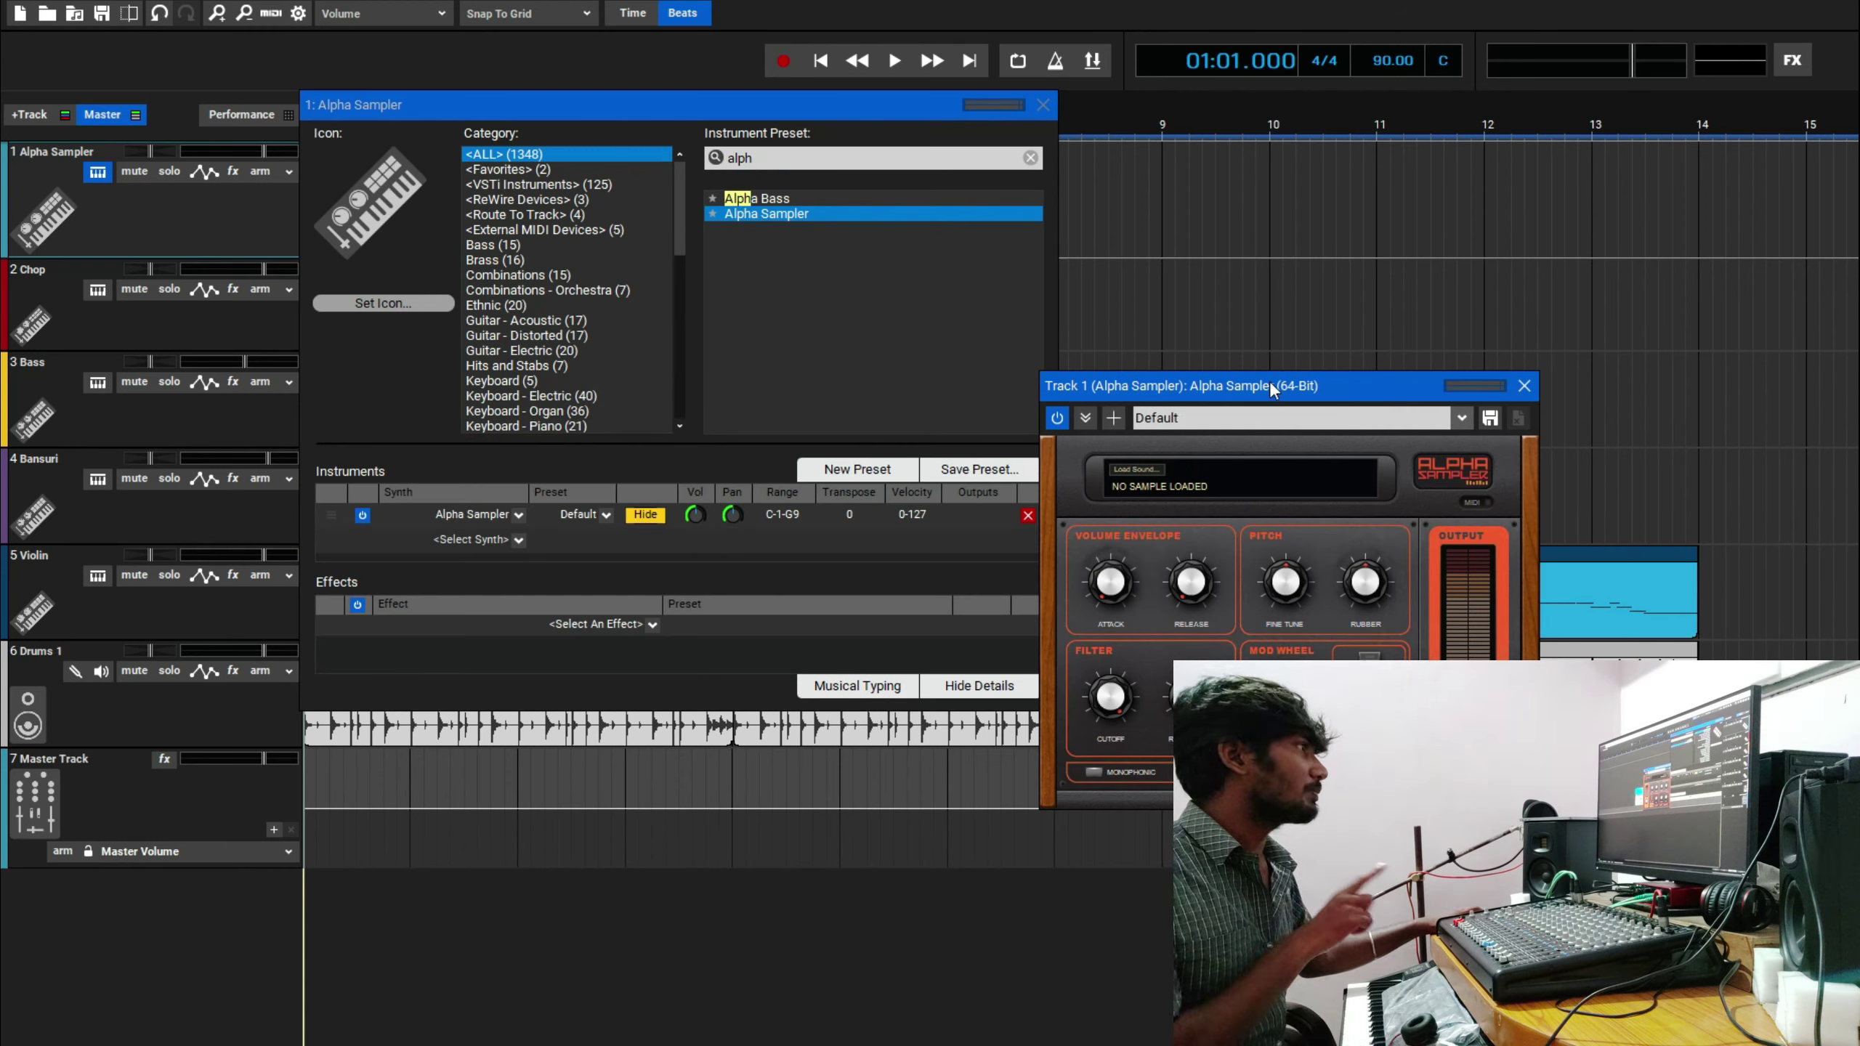
pyautogui.click(1043, 105)
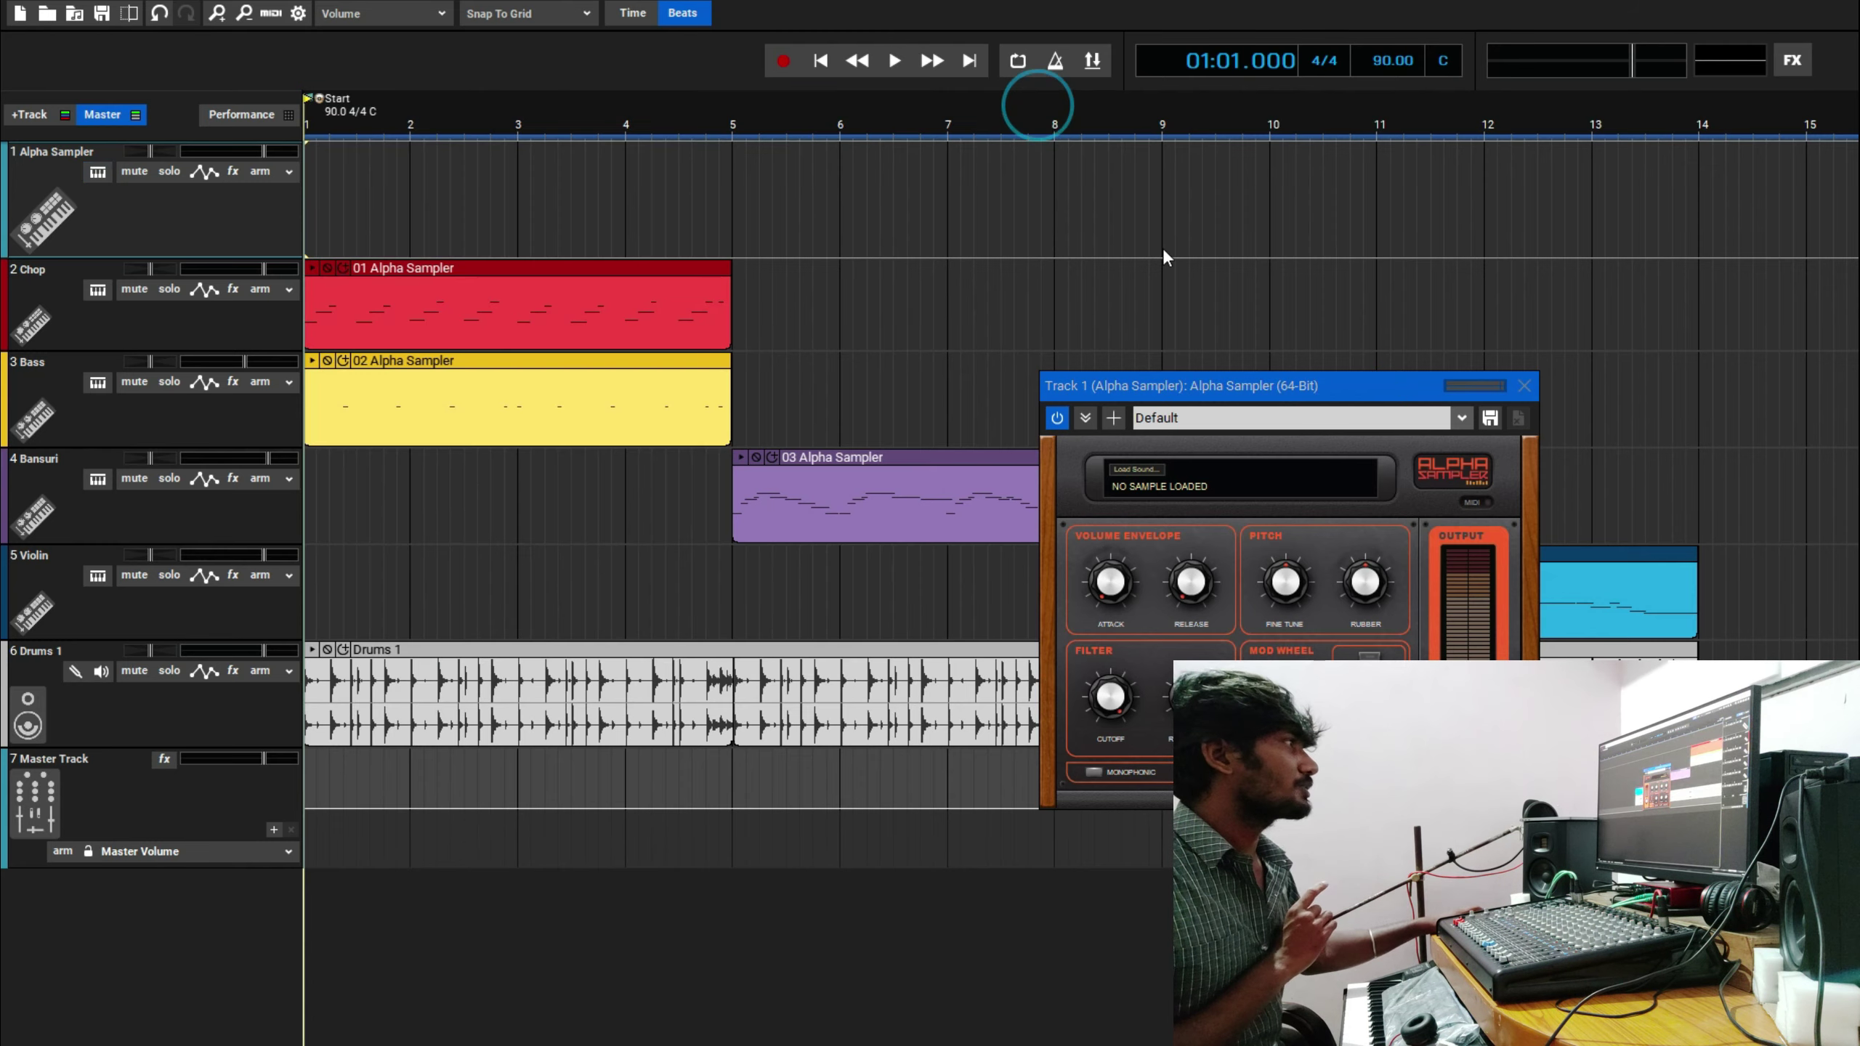
pyautogui.moveTo(1221, 384); pyautogui.dragTo(677, 387)
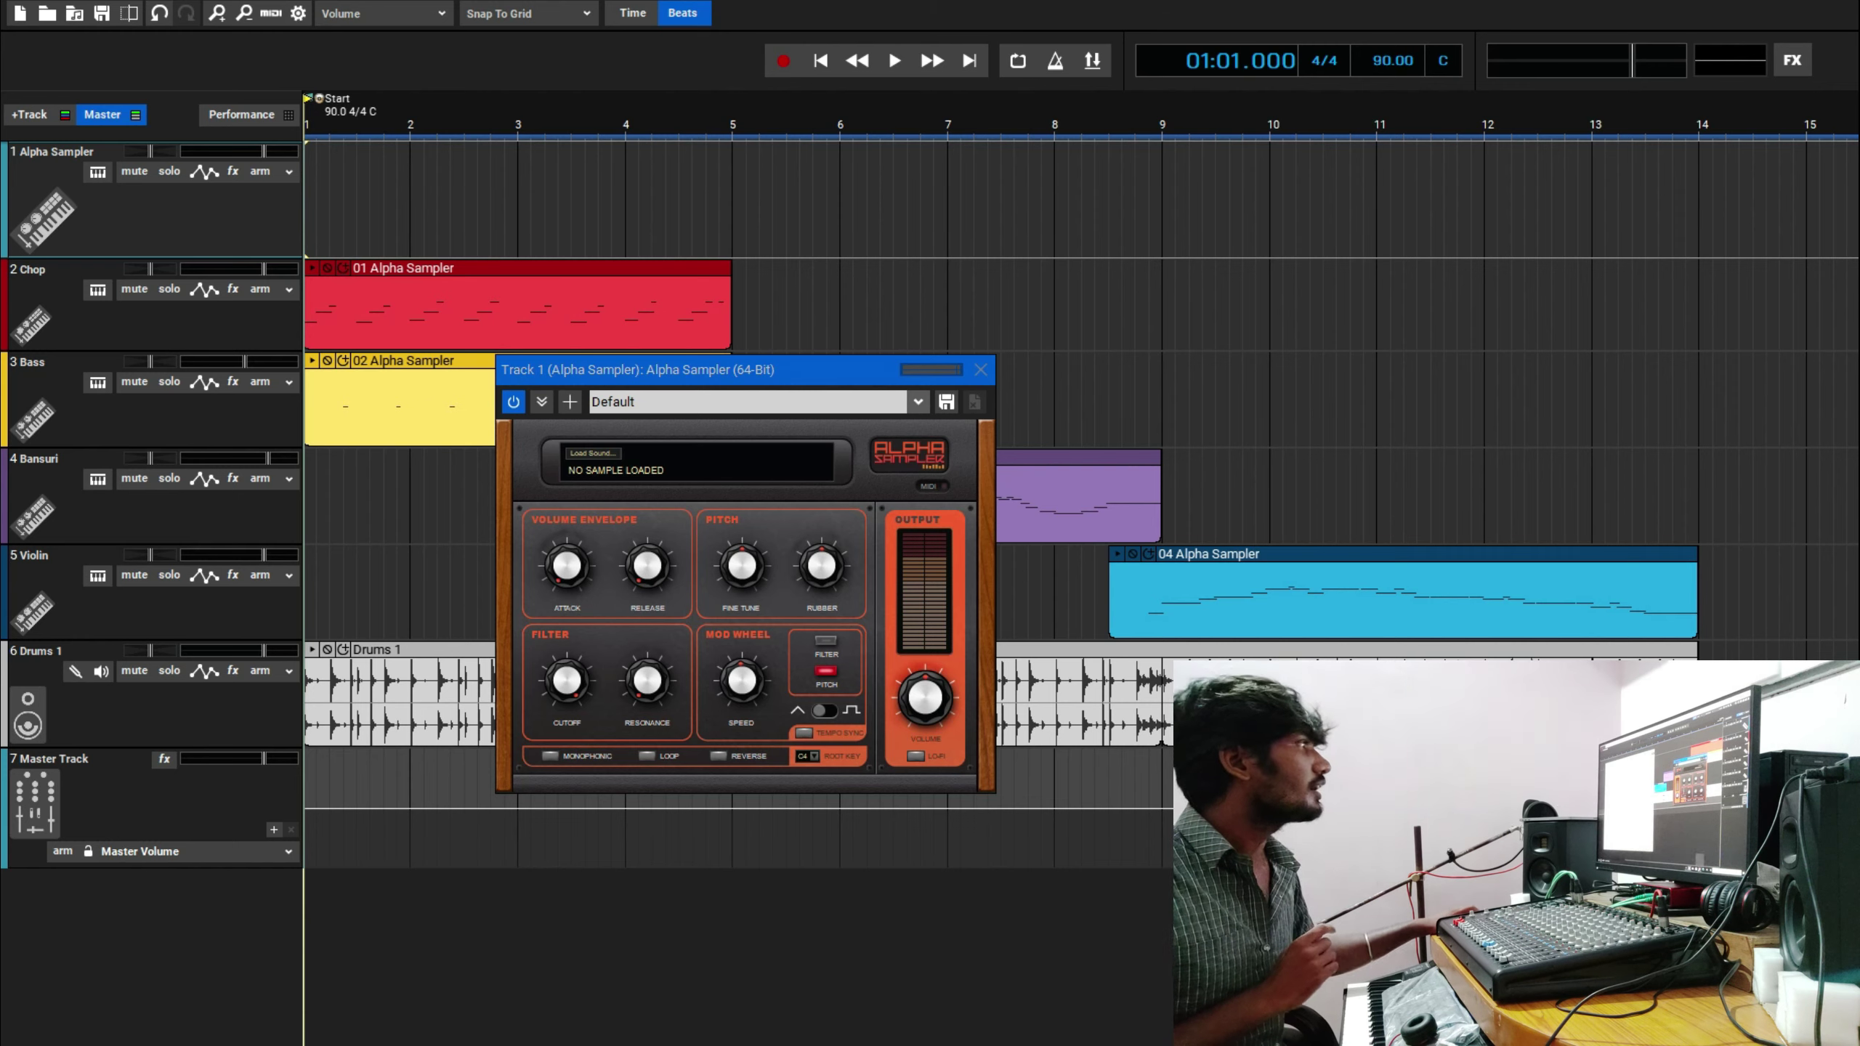
# Load the KV_Bamboo_Flute C# single-shot sample from the New folder window into Alpha Sampler and set the root key to C#4.
pyautogui.hotkey('alt', 'Tab')
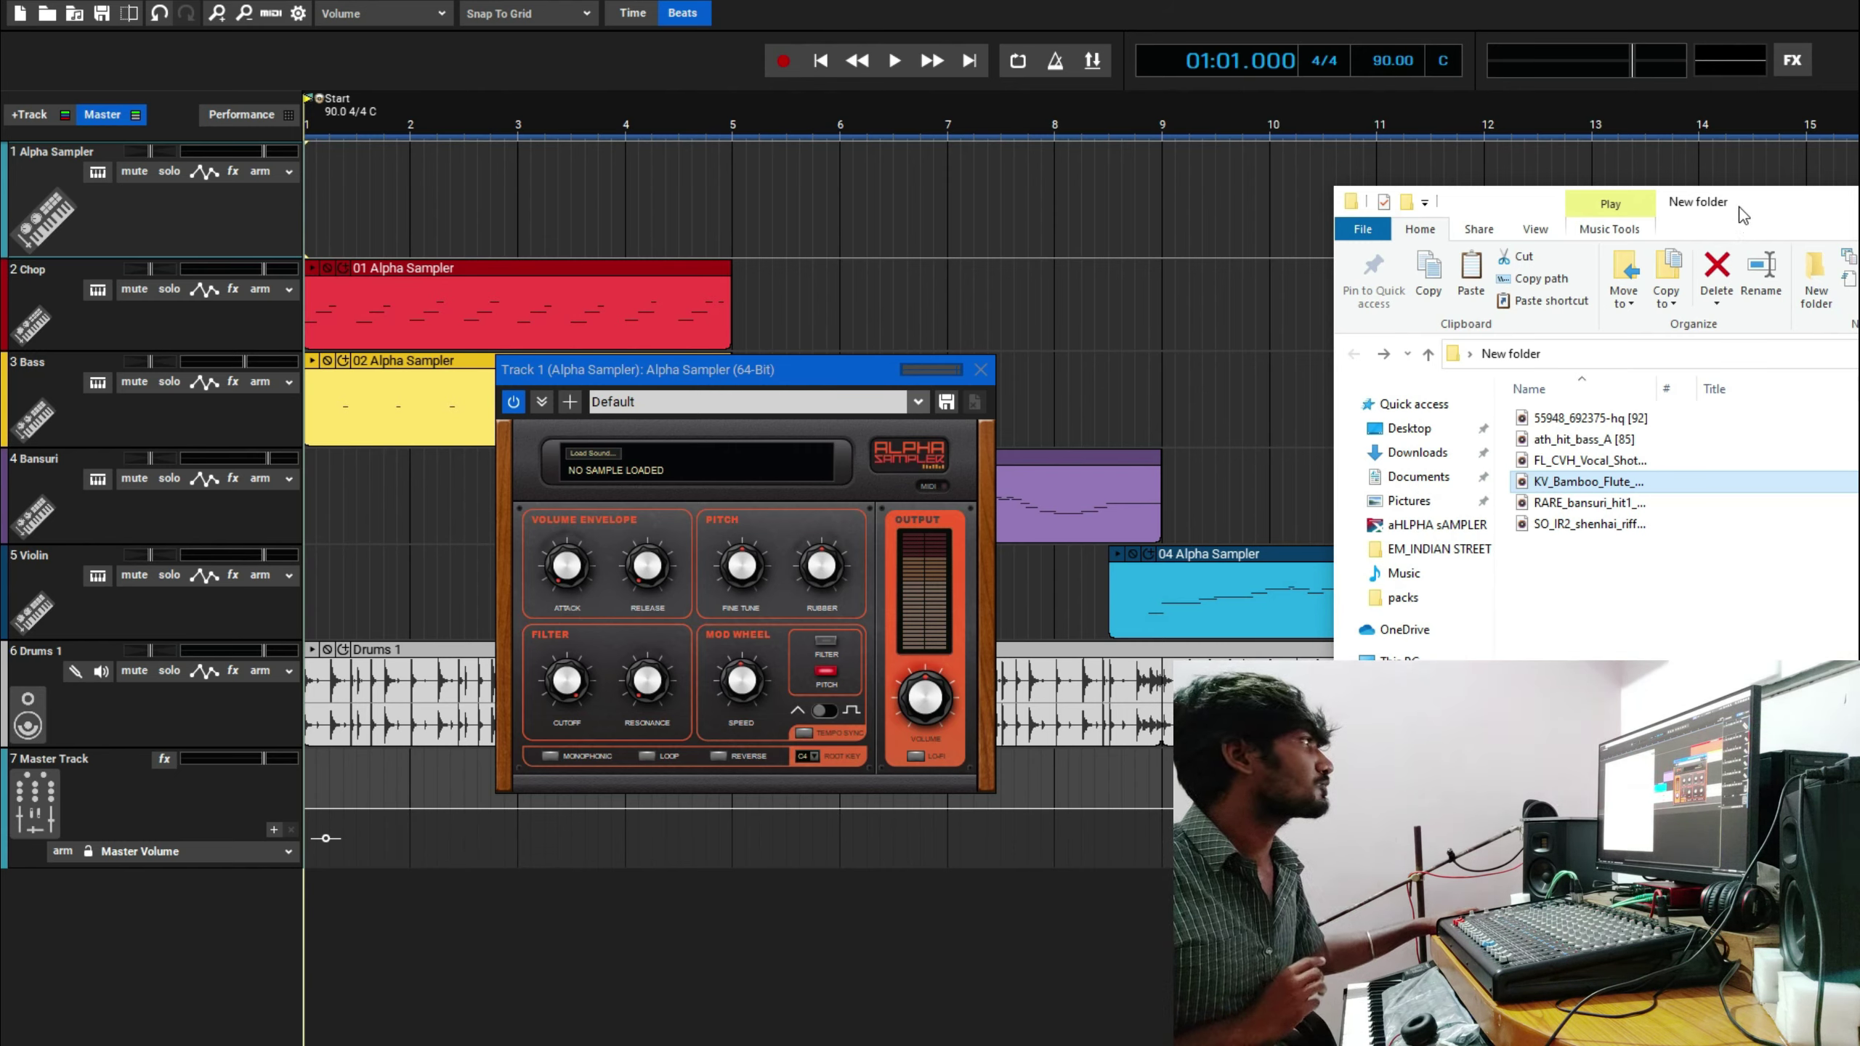
pyautogui.moveTo(1737, 206); pyautogui.dragTo(1761, 197)
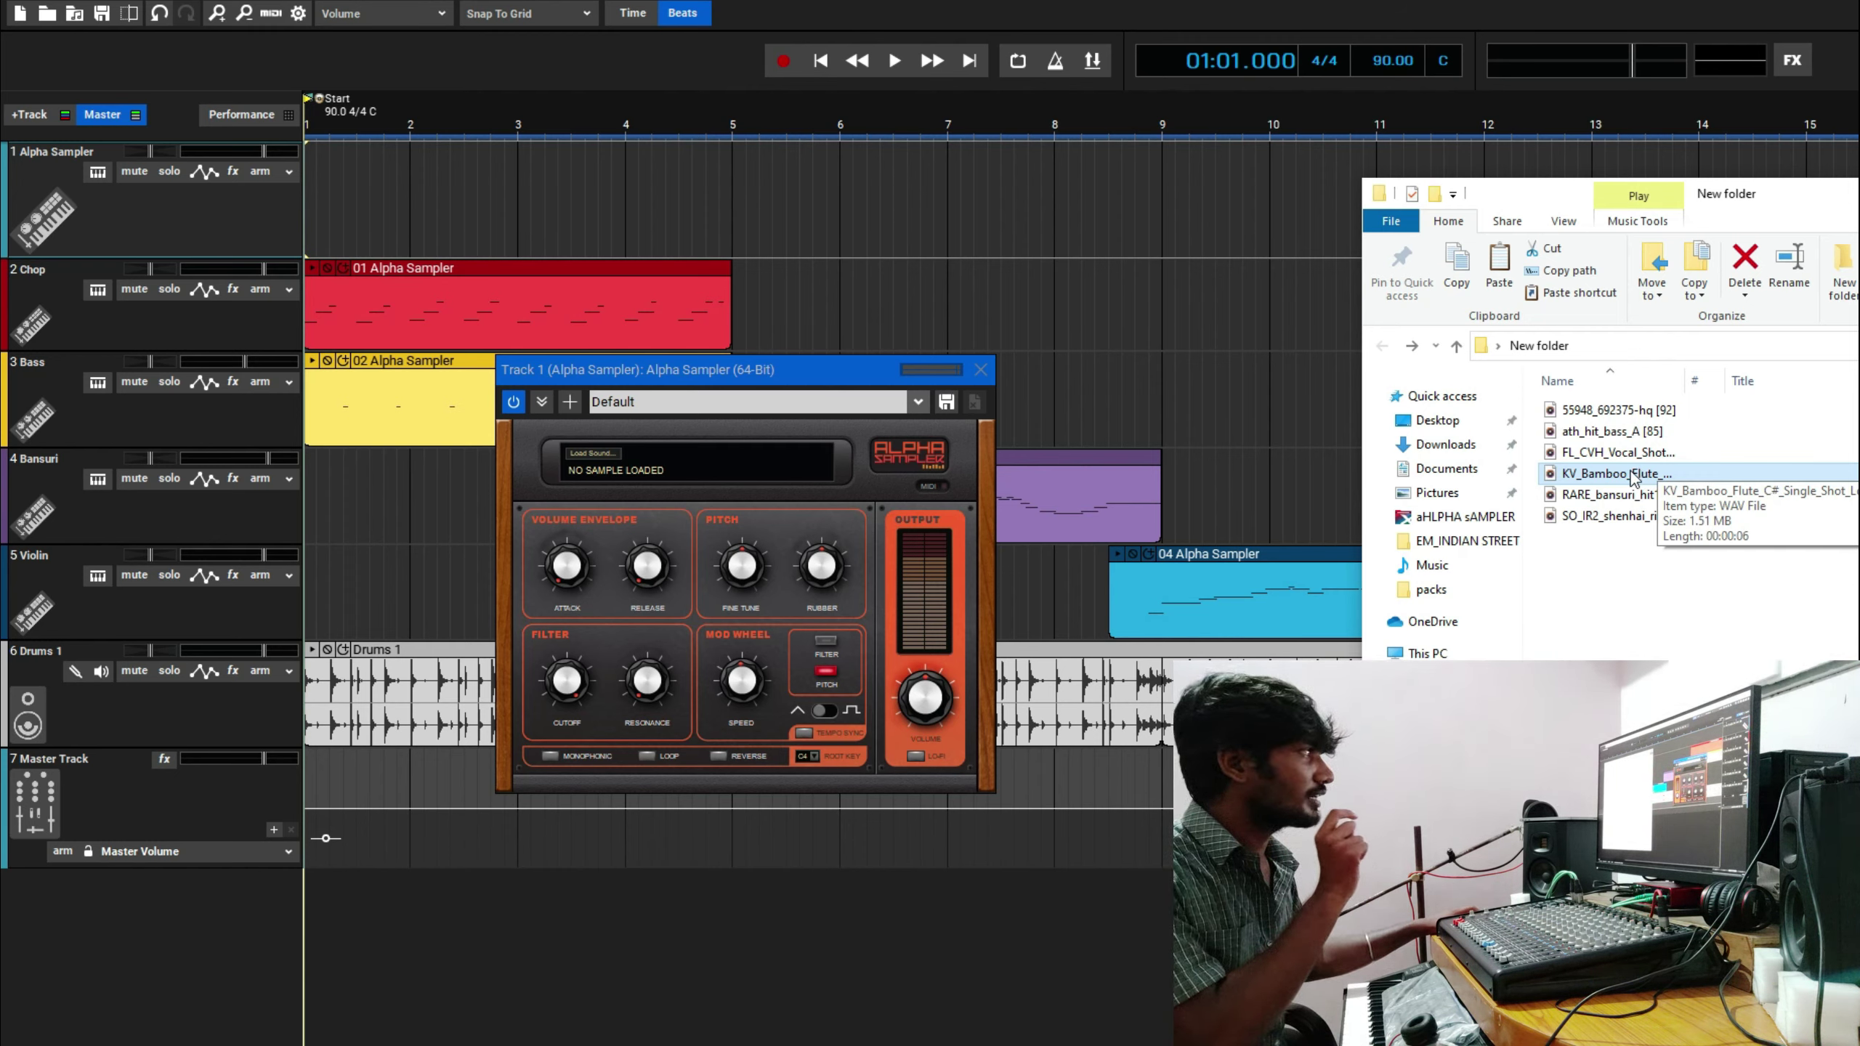
pyautogui.moveTo(1632, 477); pyautogui.dragTo(1133, 490)
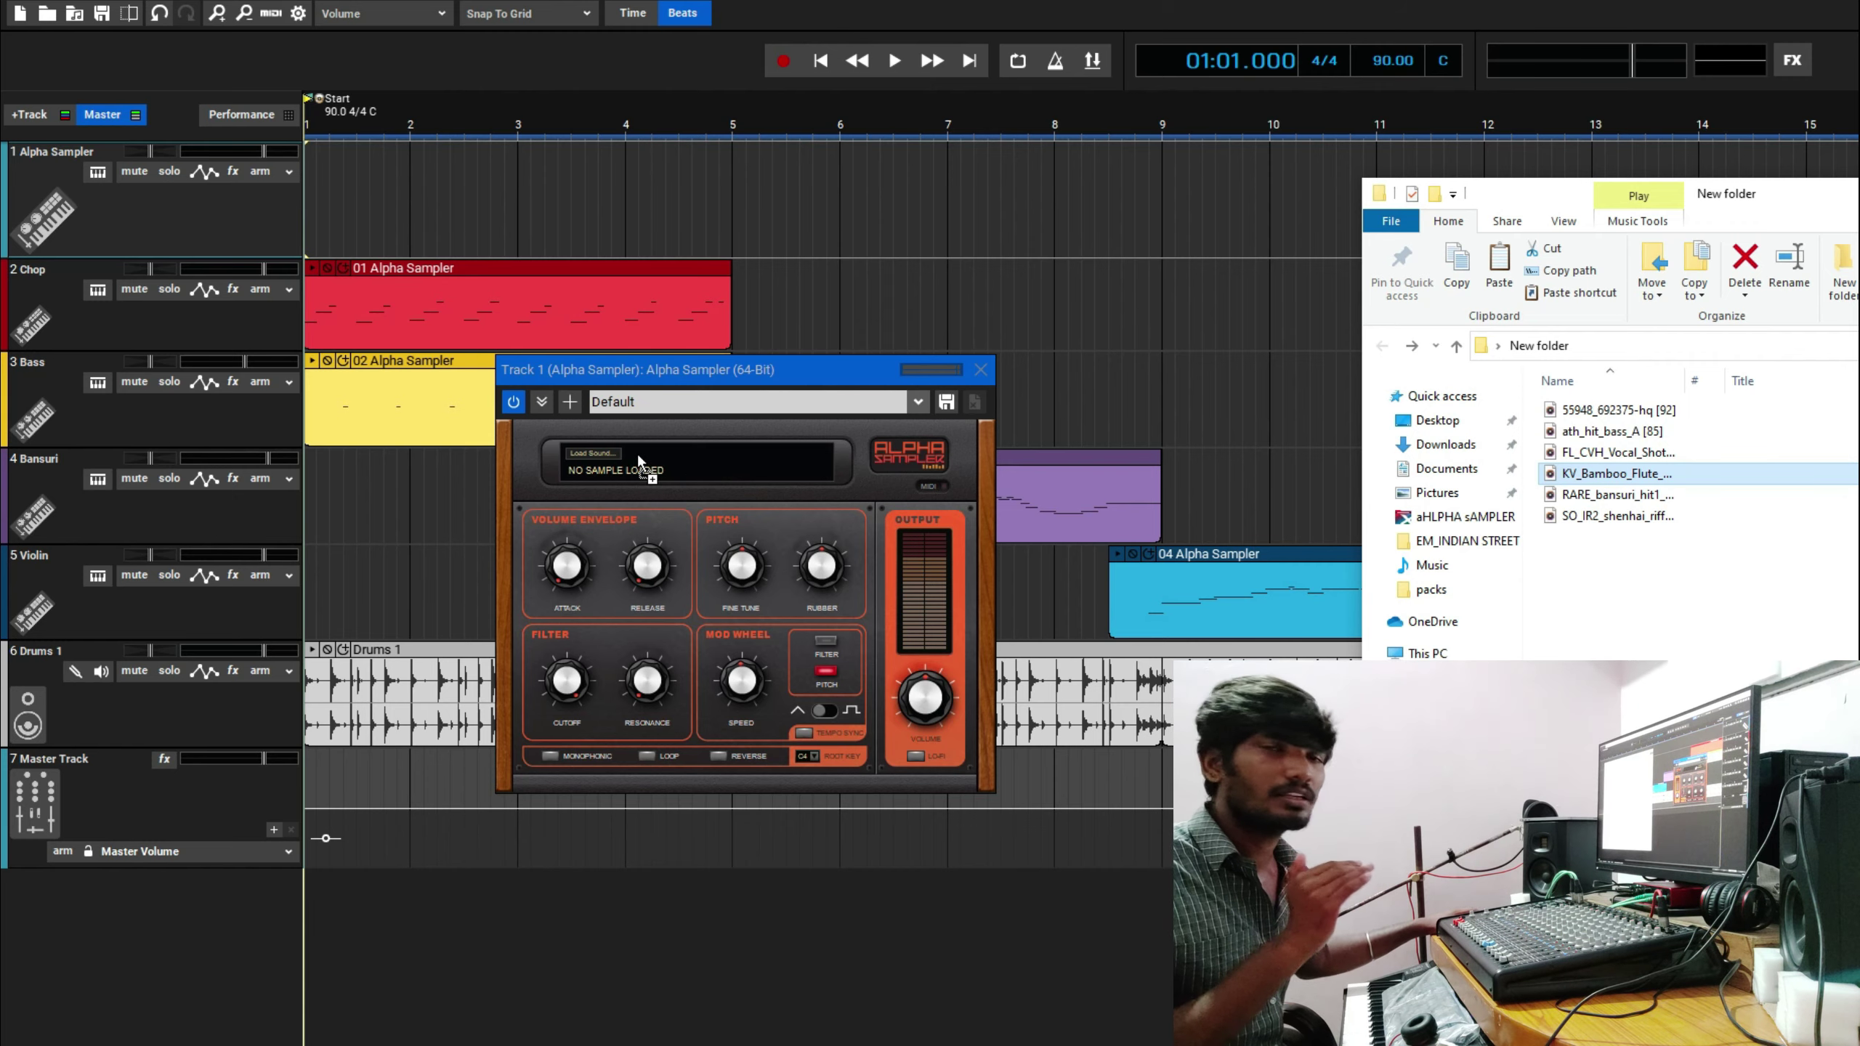
pyautogui.moveTo(639, 452); pyautogui.dragTo(639, 452)
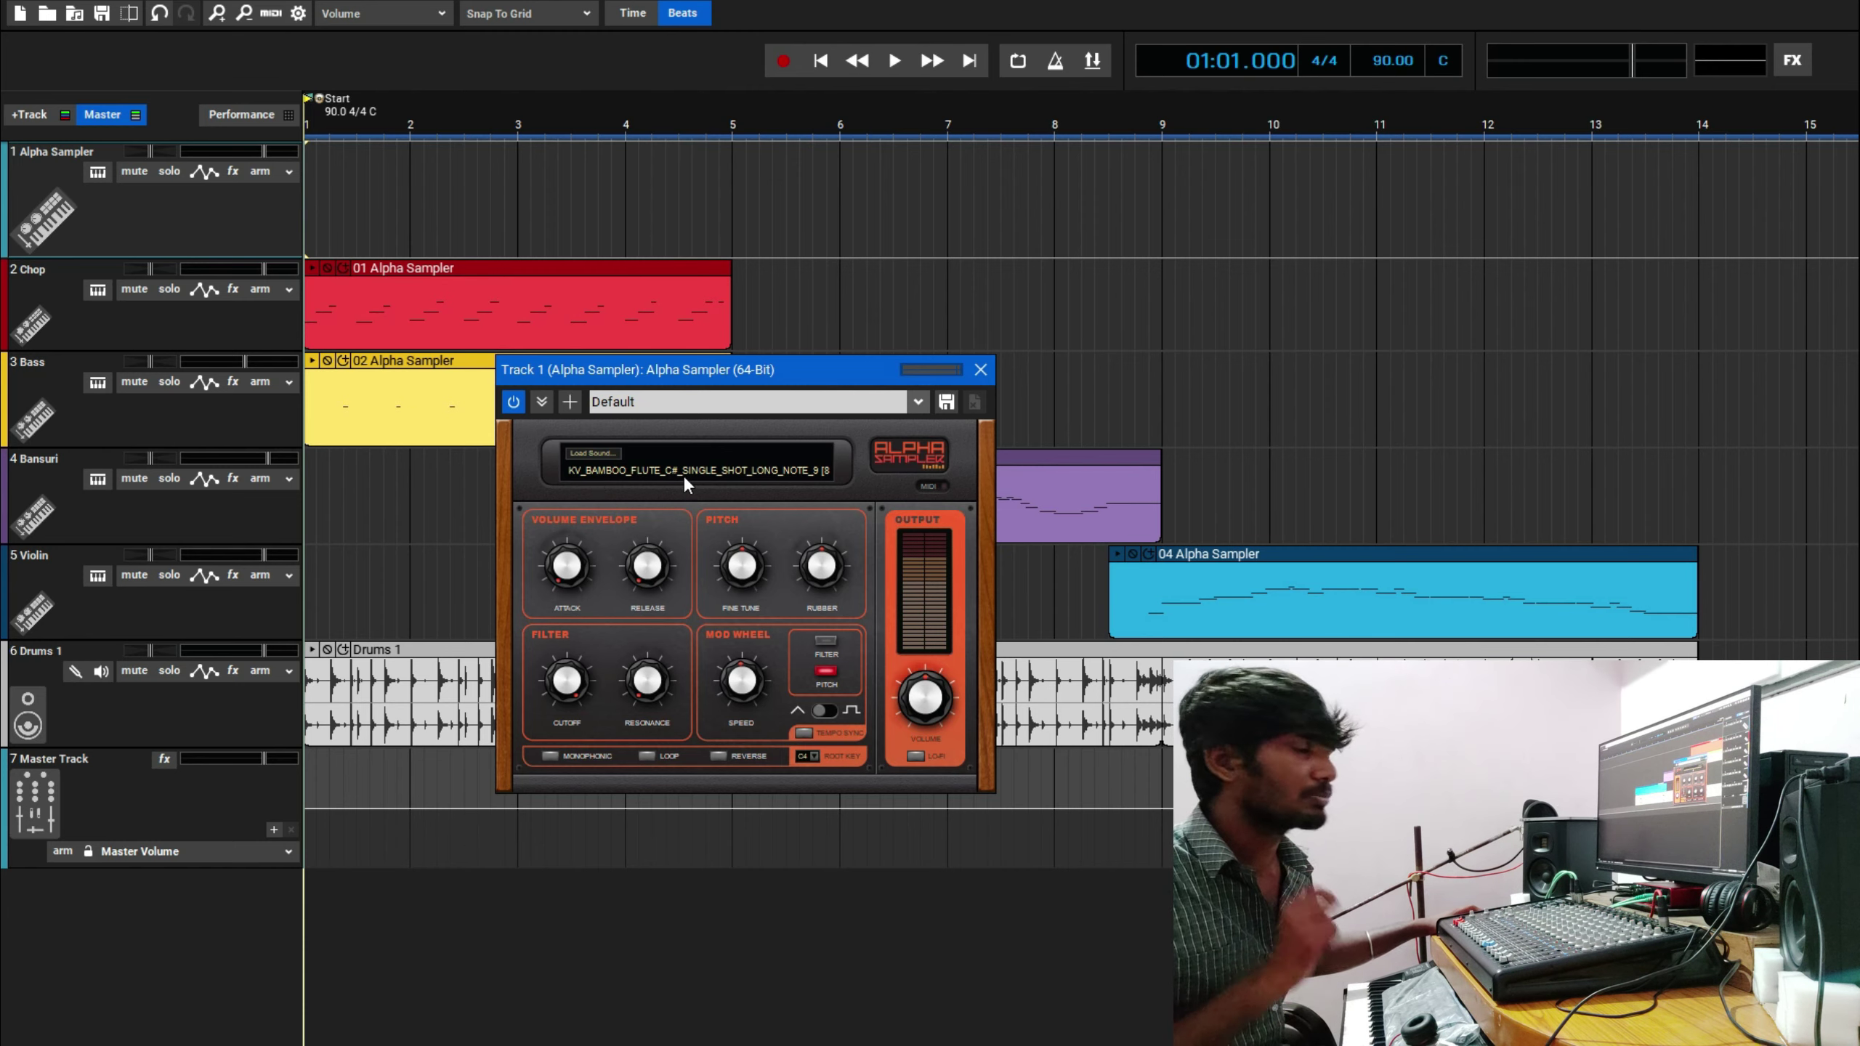
pyautogui.click(813, 756)
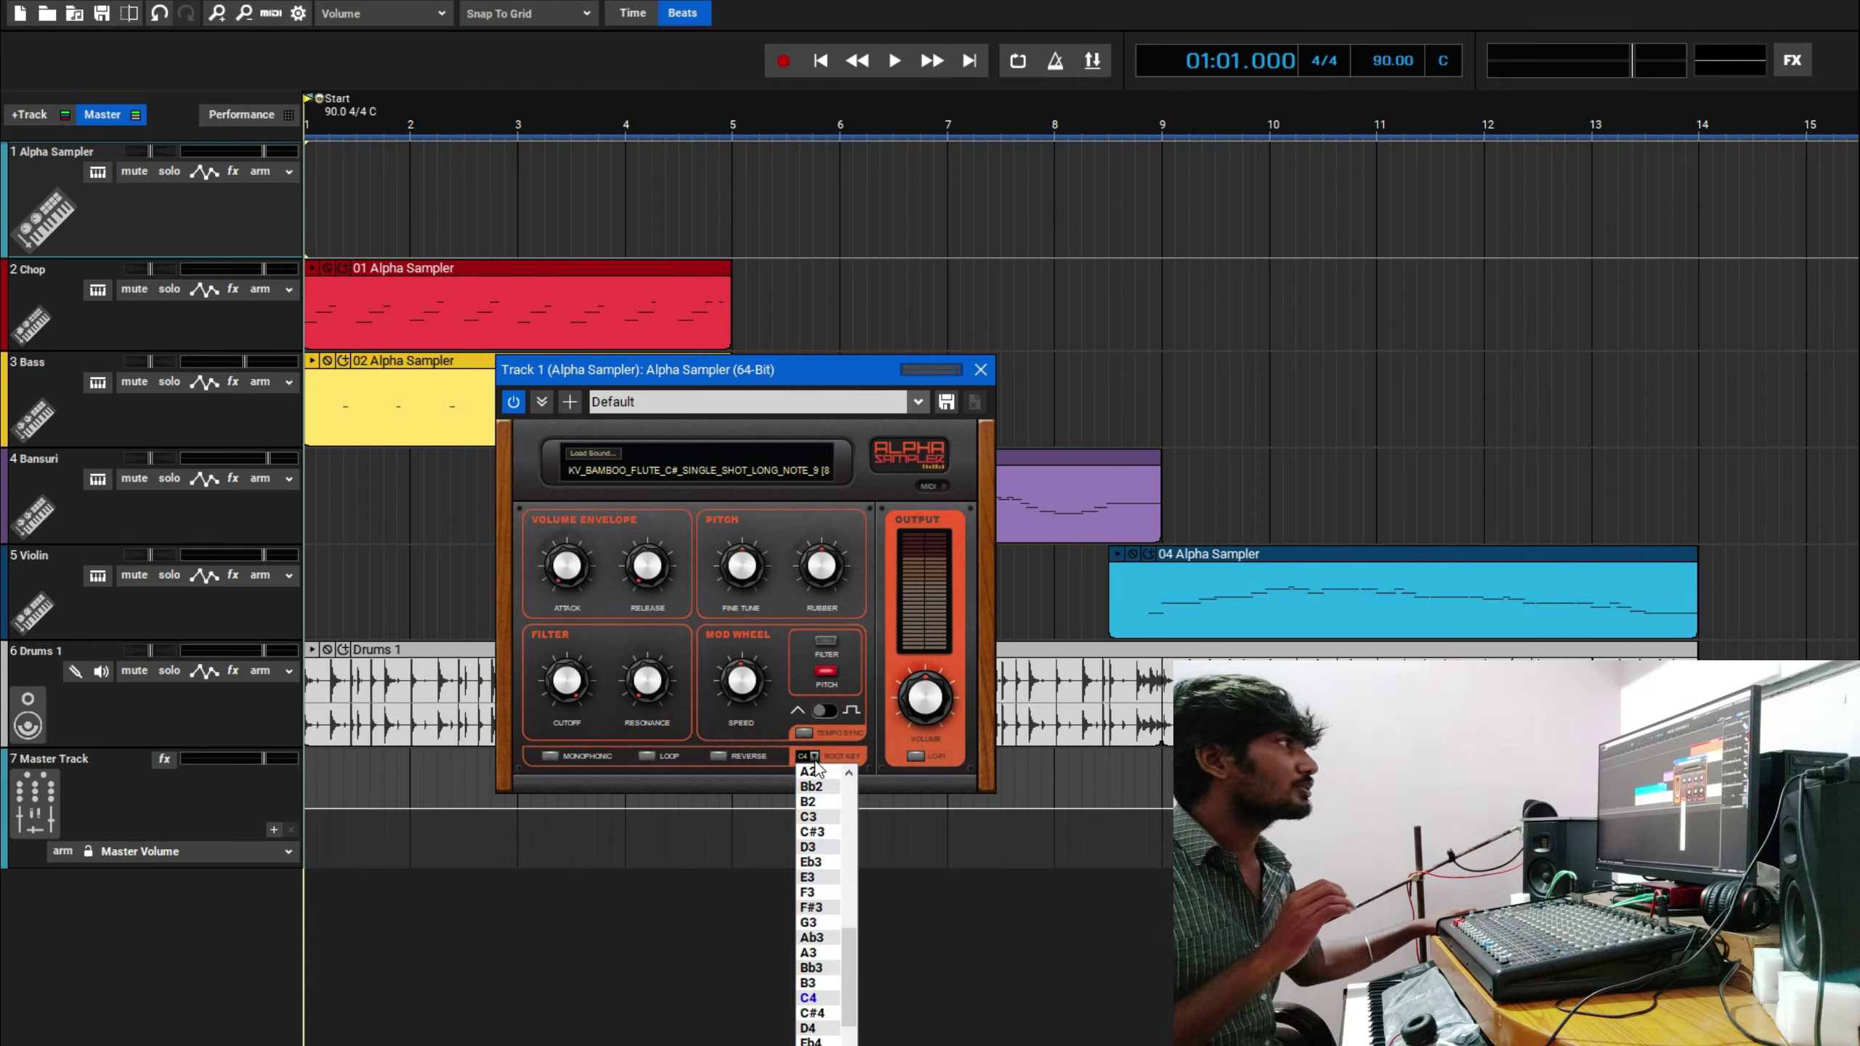
pyautogui.click(825, 1019)
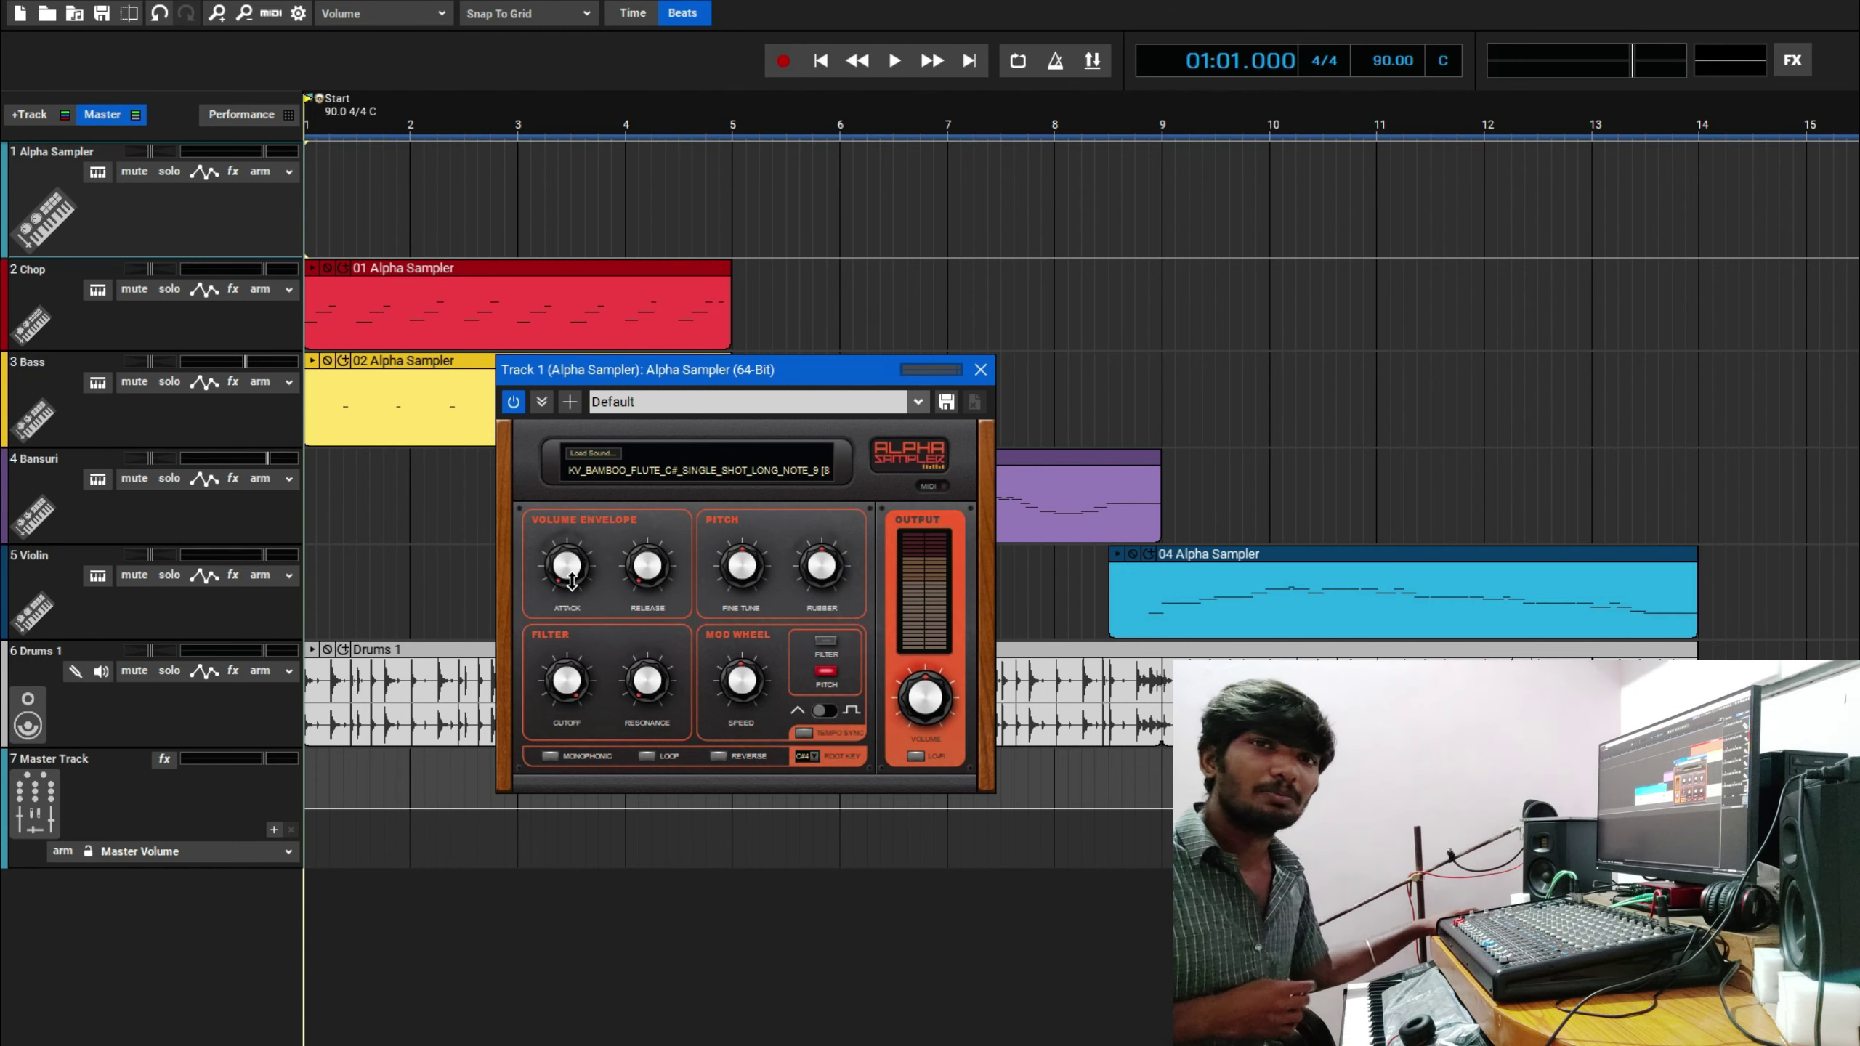
# Try the volume envelope's attack at 800 ms and turn it back down.
pyautogui.moveTo(572, 580)
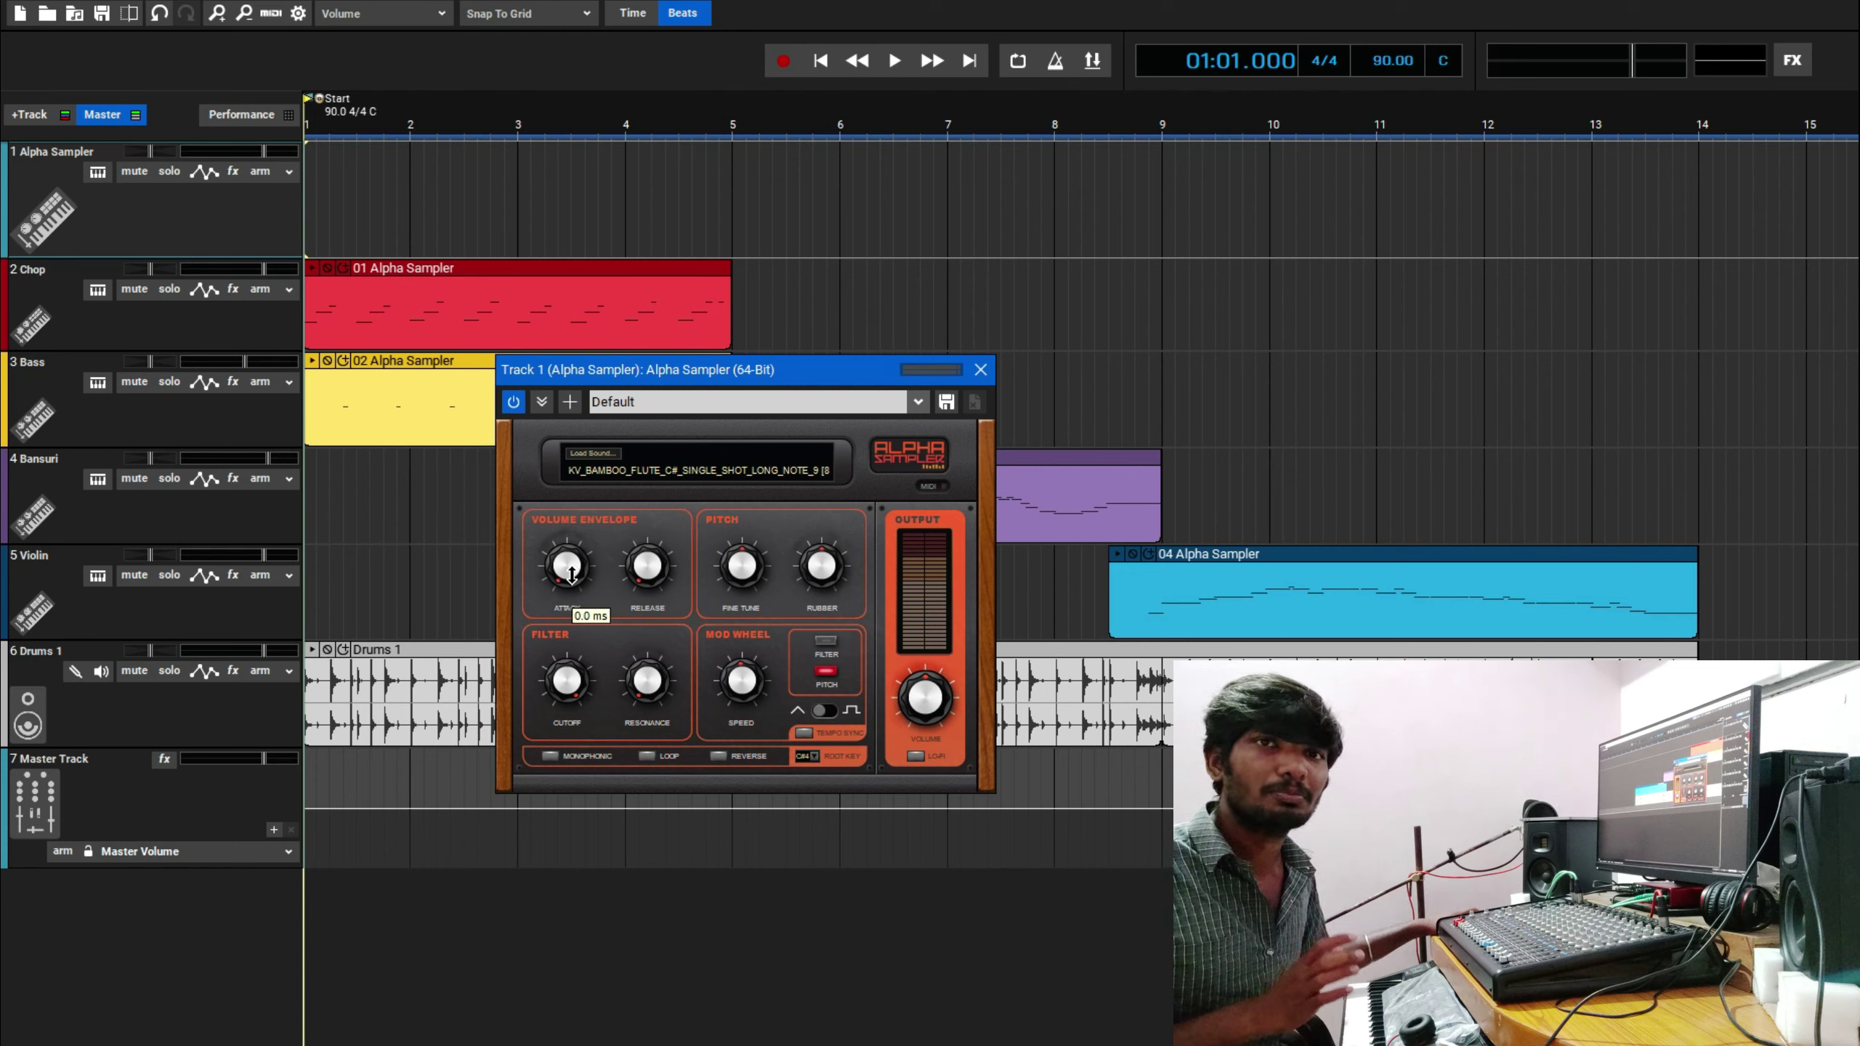
pyautogui.moveTo(572, 576); pyautogui.dragTo(565, 543)
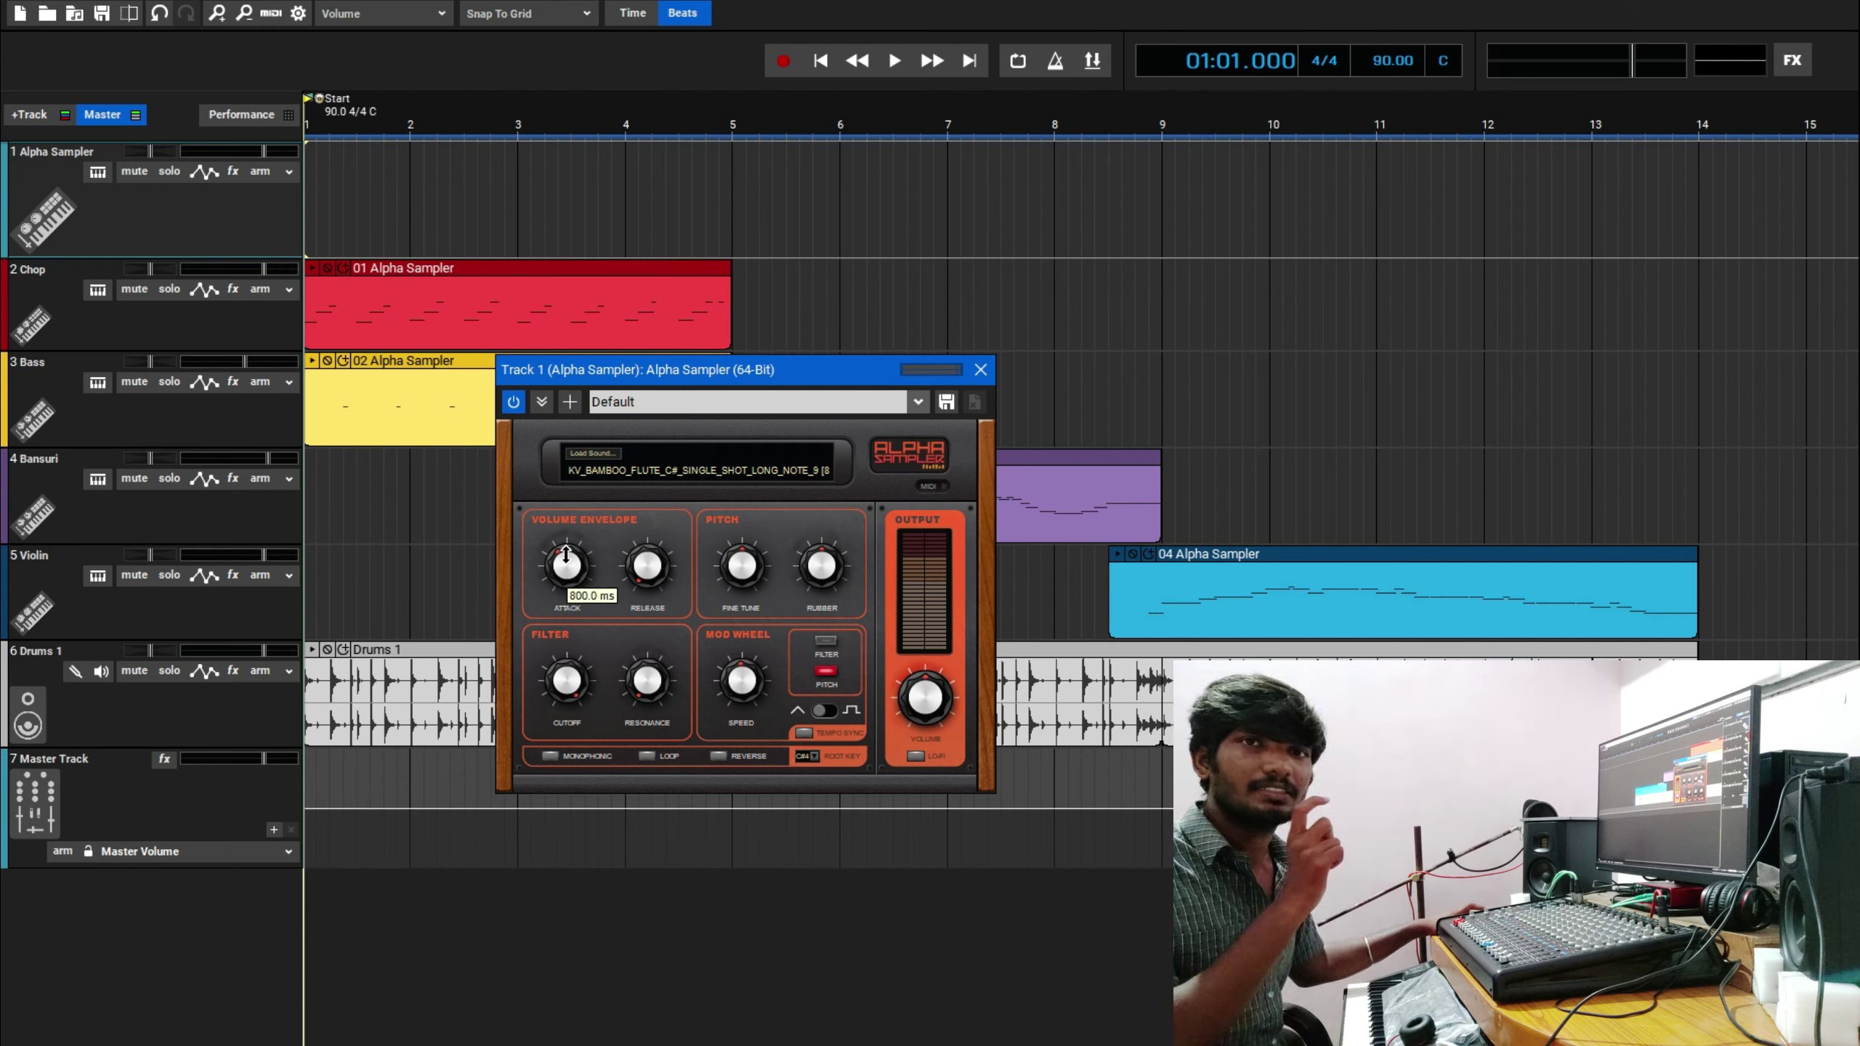
pyautogui.moveTo(564, 568)
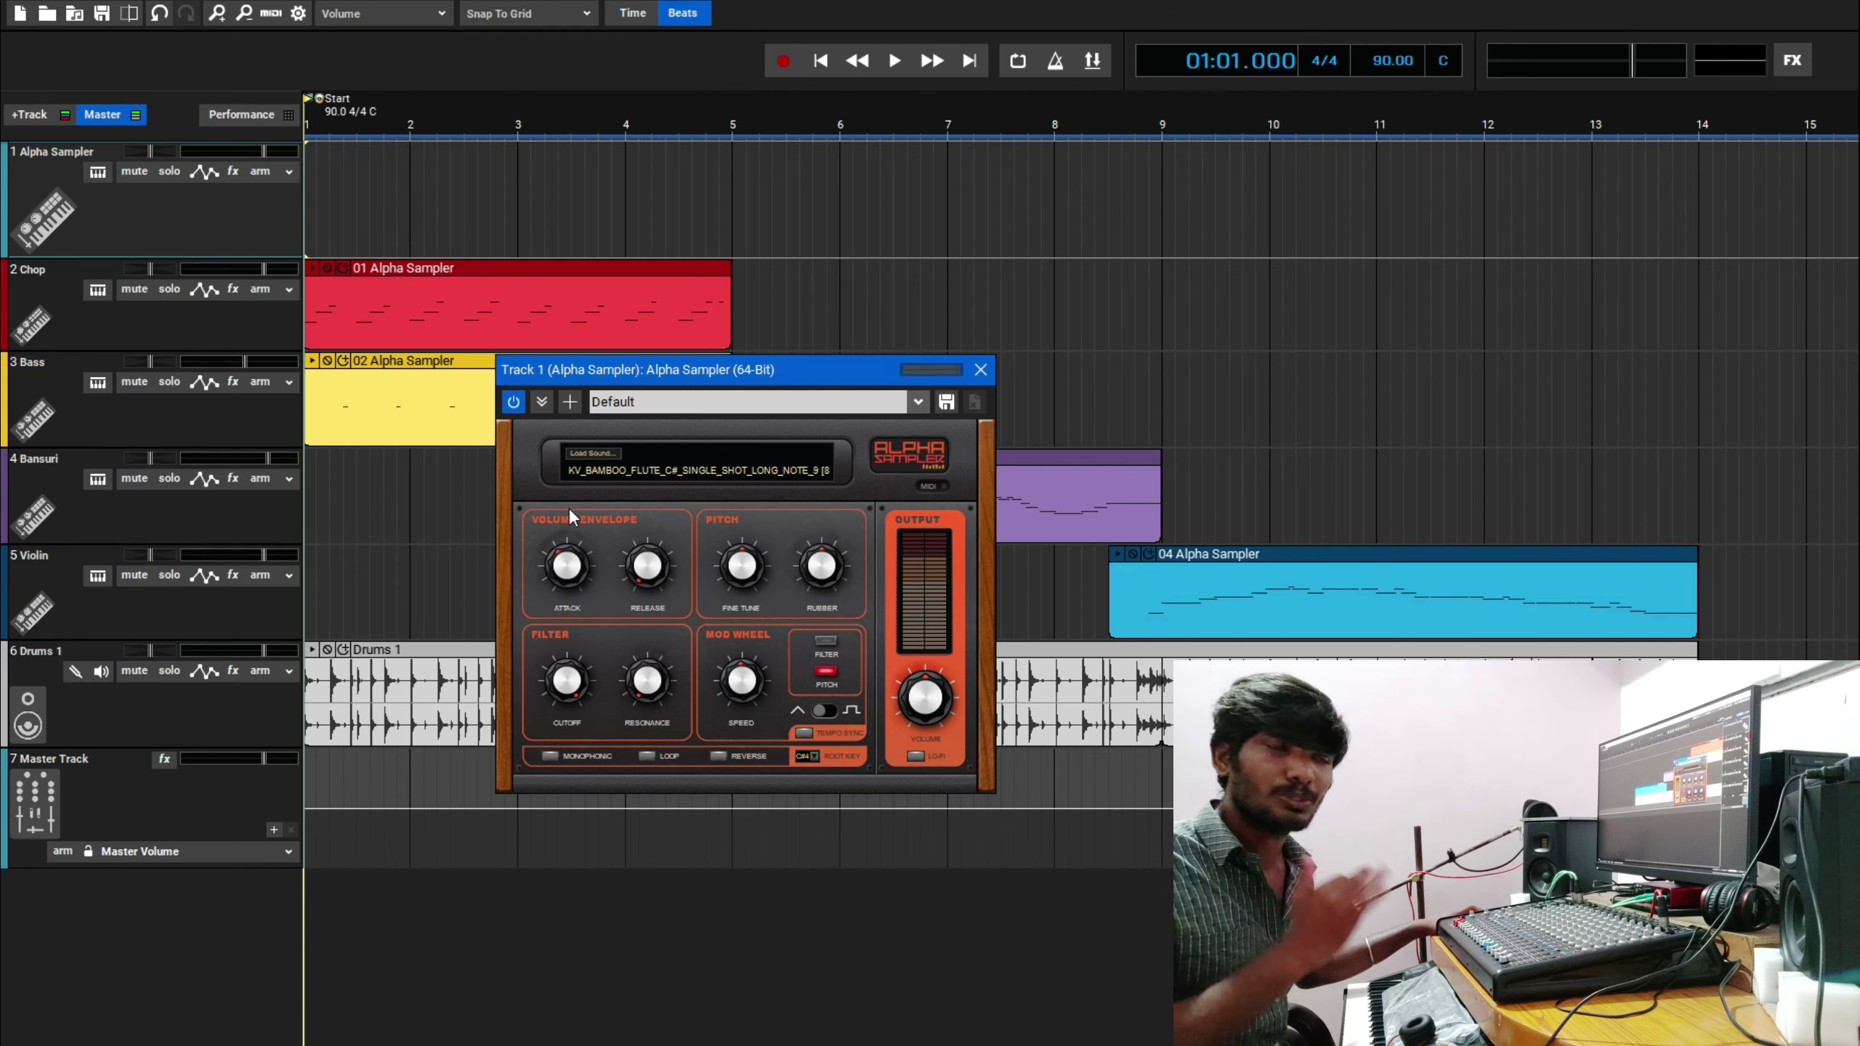
pyautogui.moveTo(568, 565); pyautogui.dragTo(590, 596)
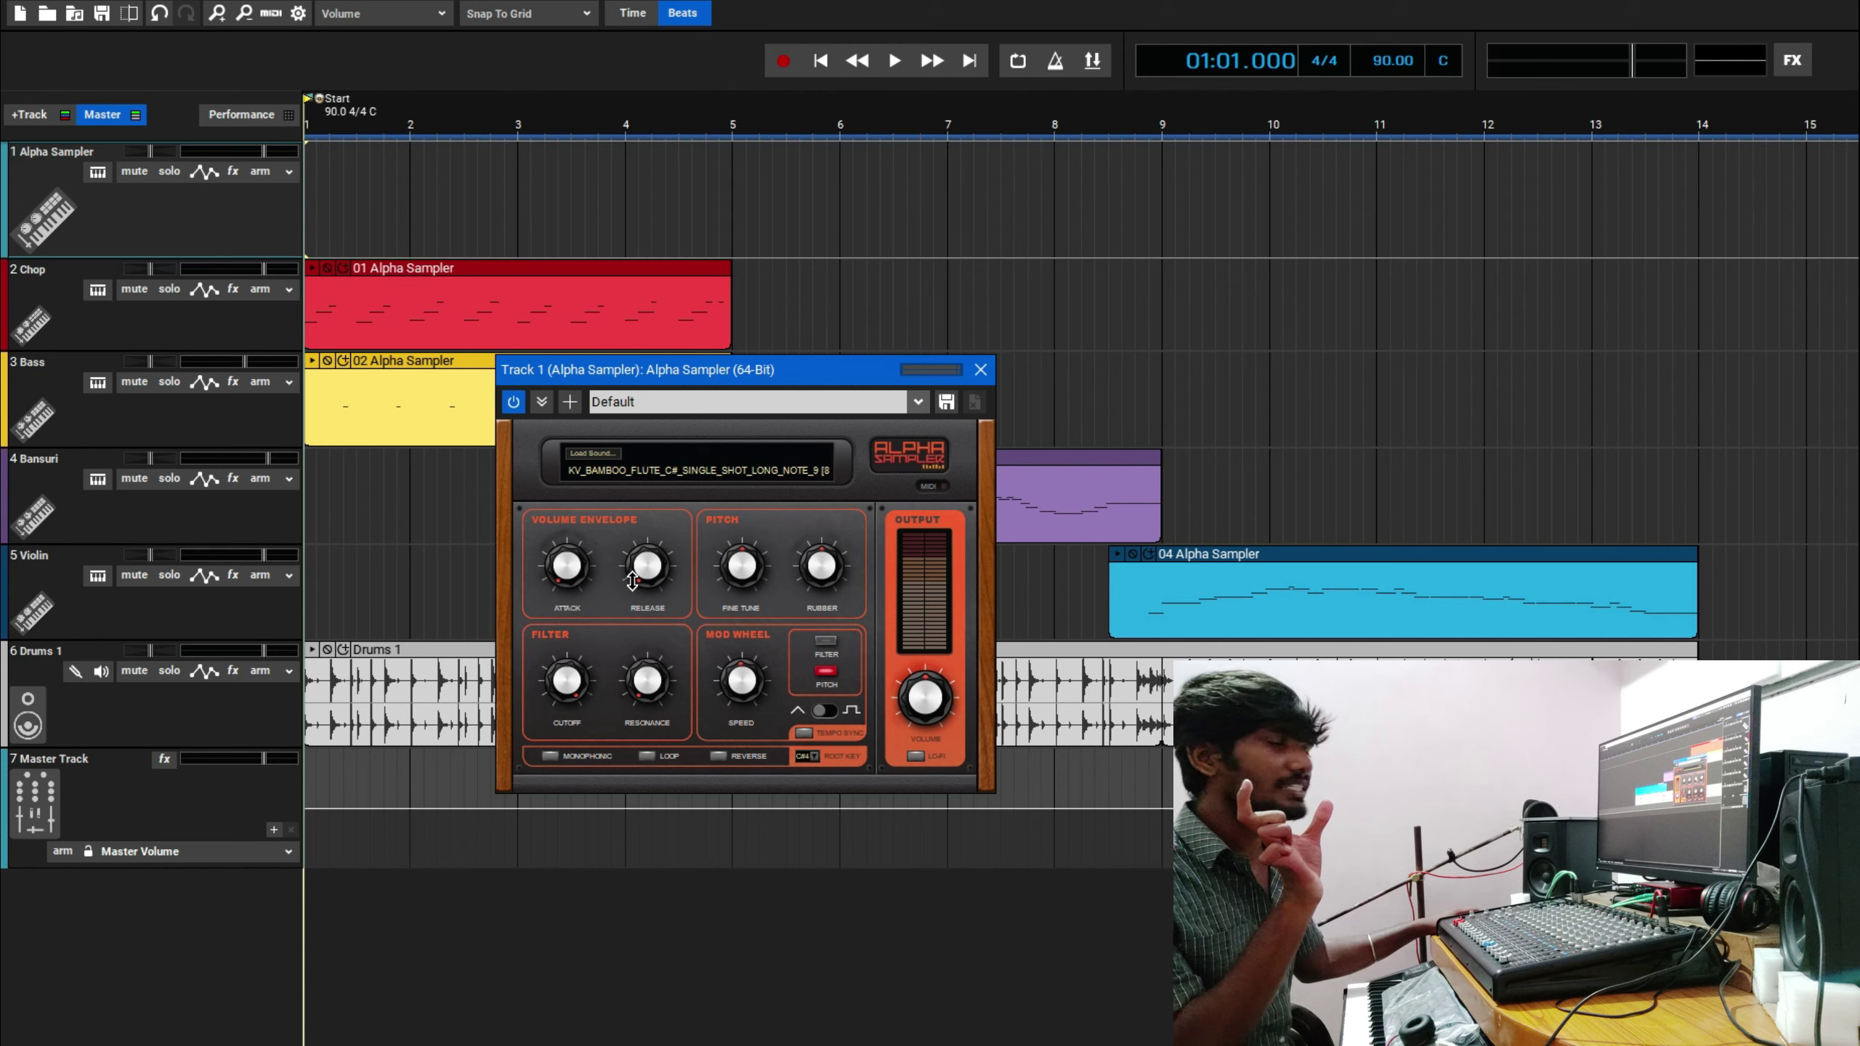
pyautogui.moveTo(632, 580)
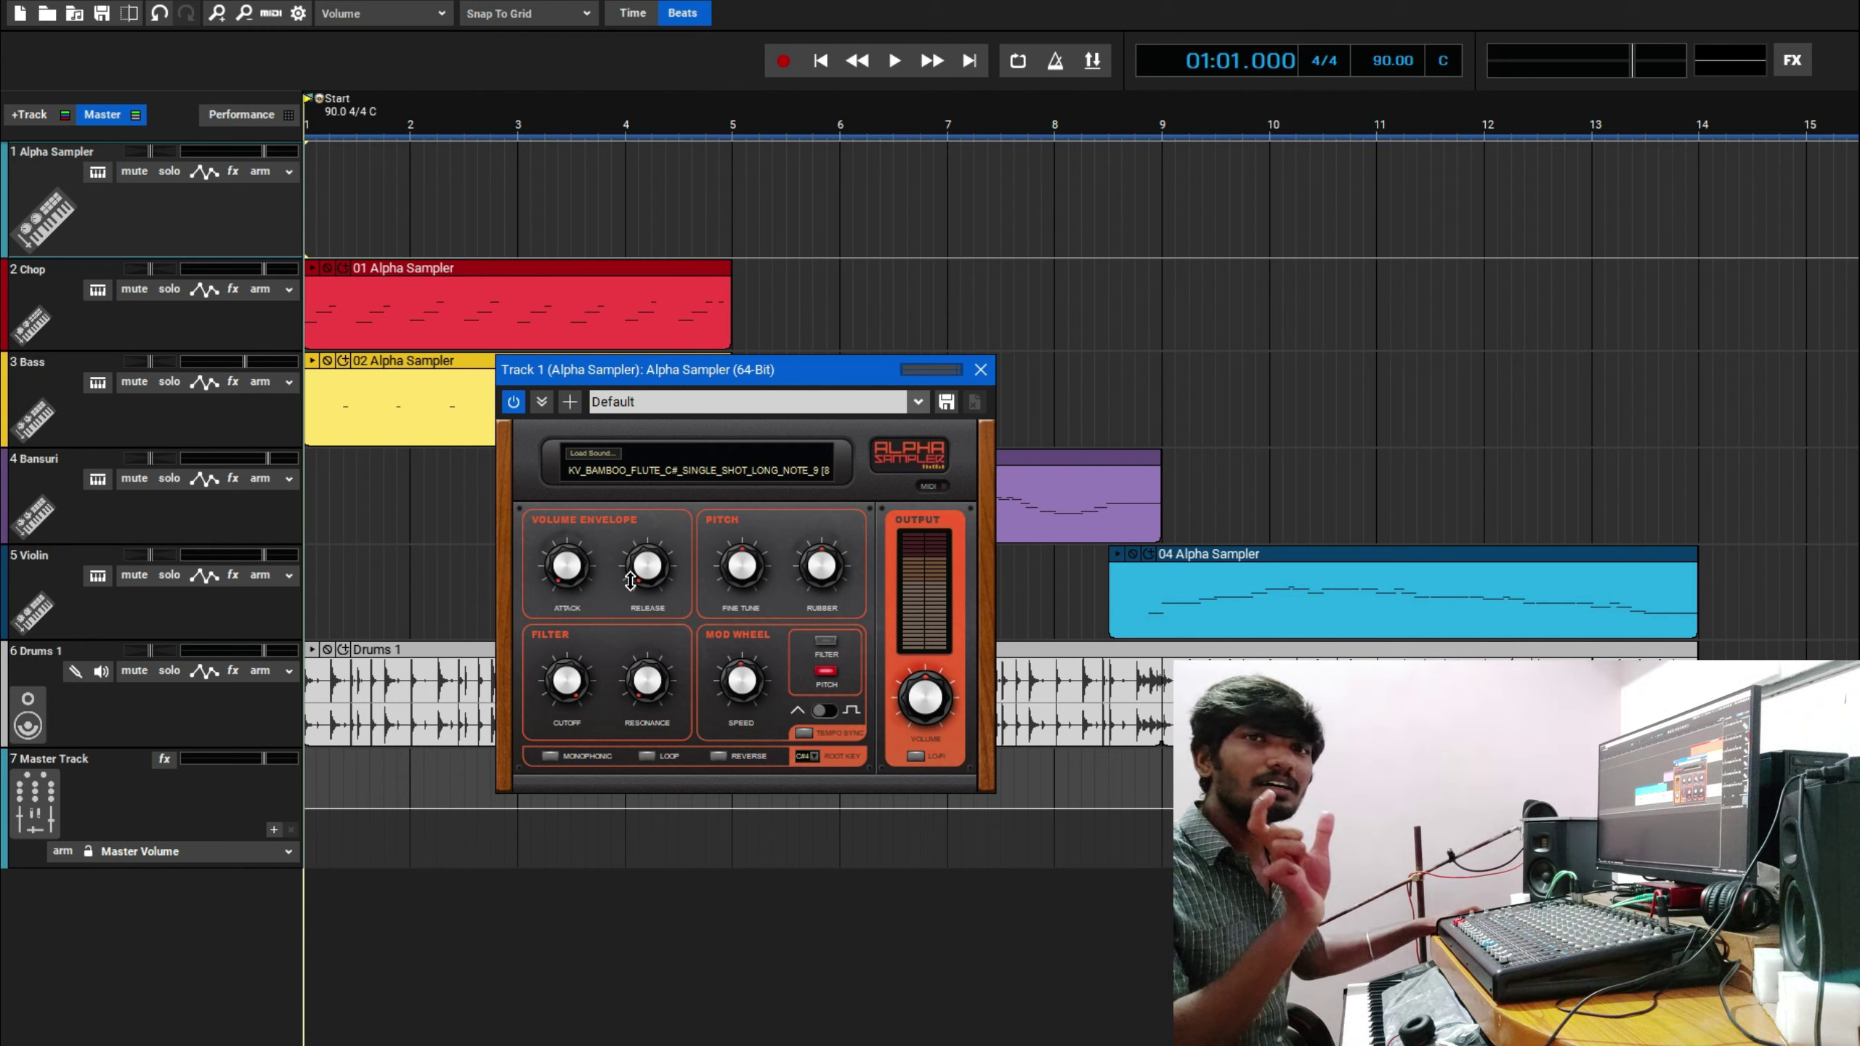
pyautogui.moveTo(650, 601)
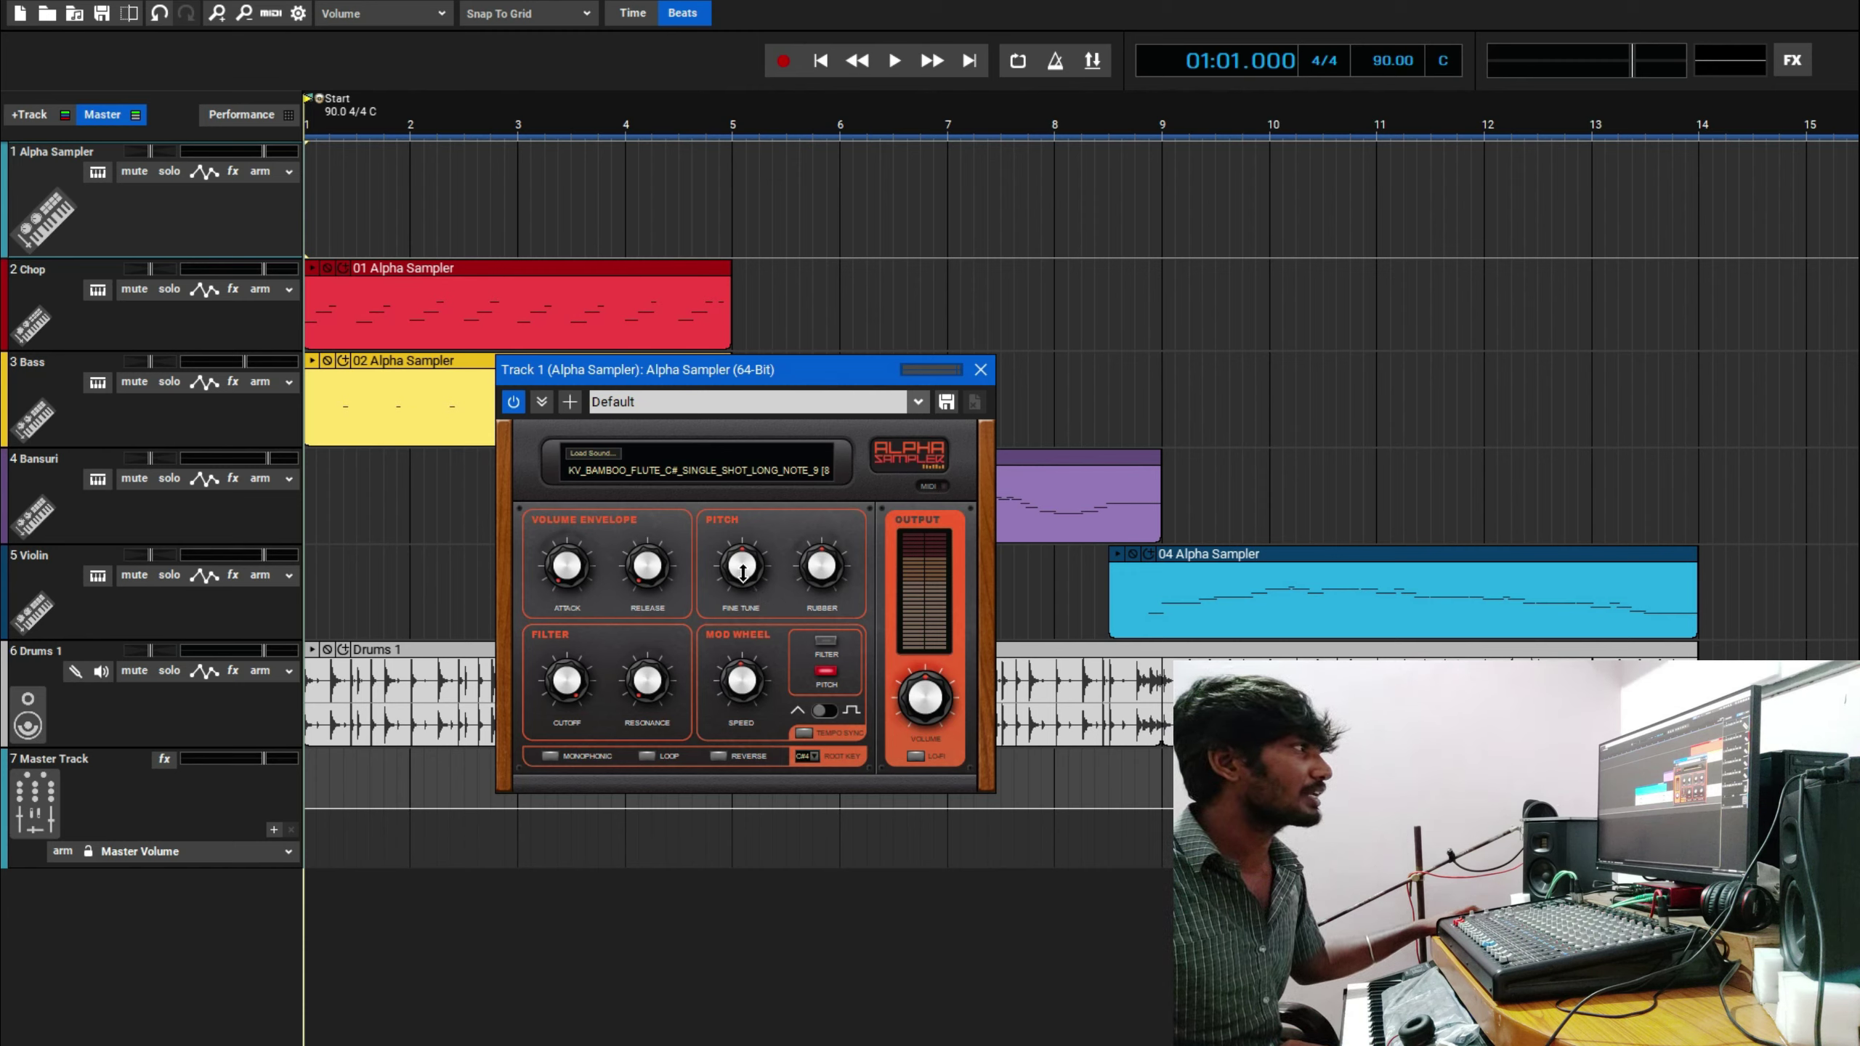
# Try out the pitch section's Fine Tune knob, reset it, and try the Rubber knob.
pyautogui.moveTo(743, 575)
pyautogui.mouseDown()
pyautogui.moveTo(741, 534)
pyautogui.moveTo(739, 565)
pyautogui.mouseUp()
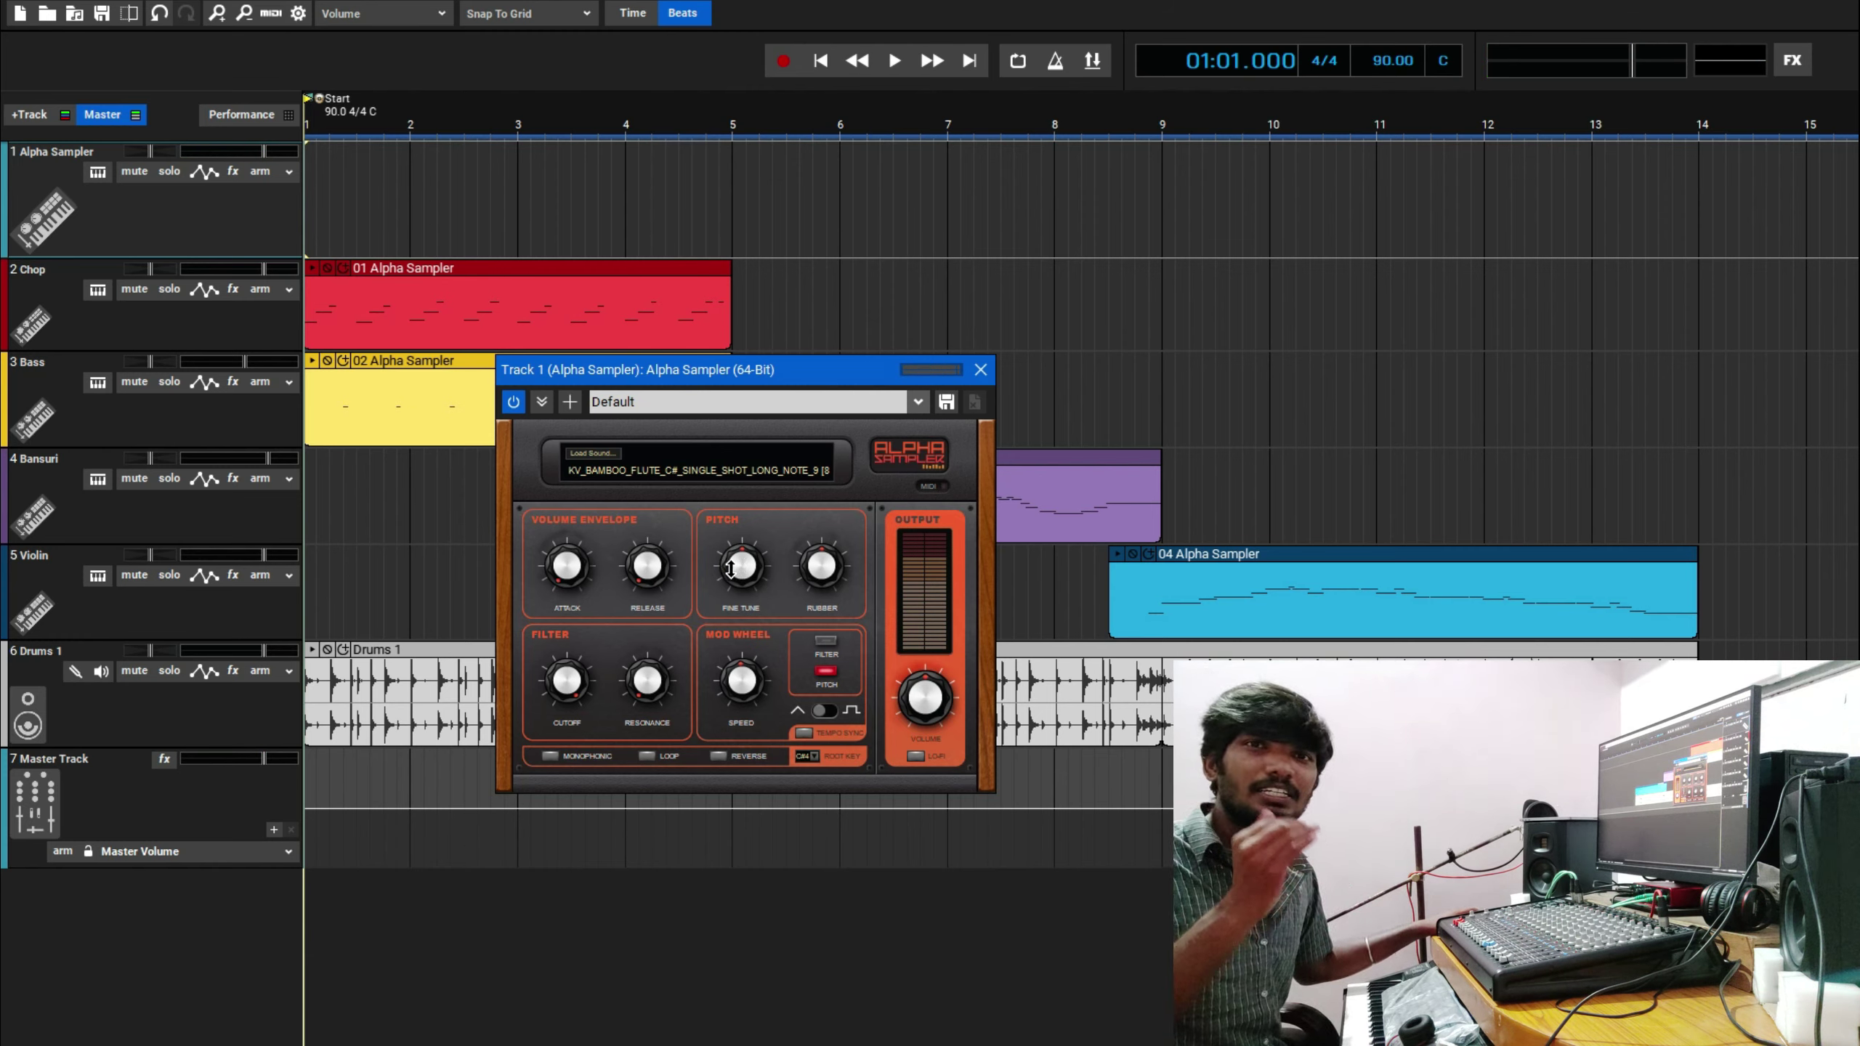
pyautogui.doubleClick(730, 569)
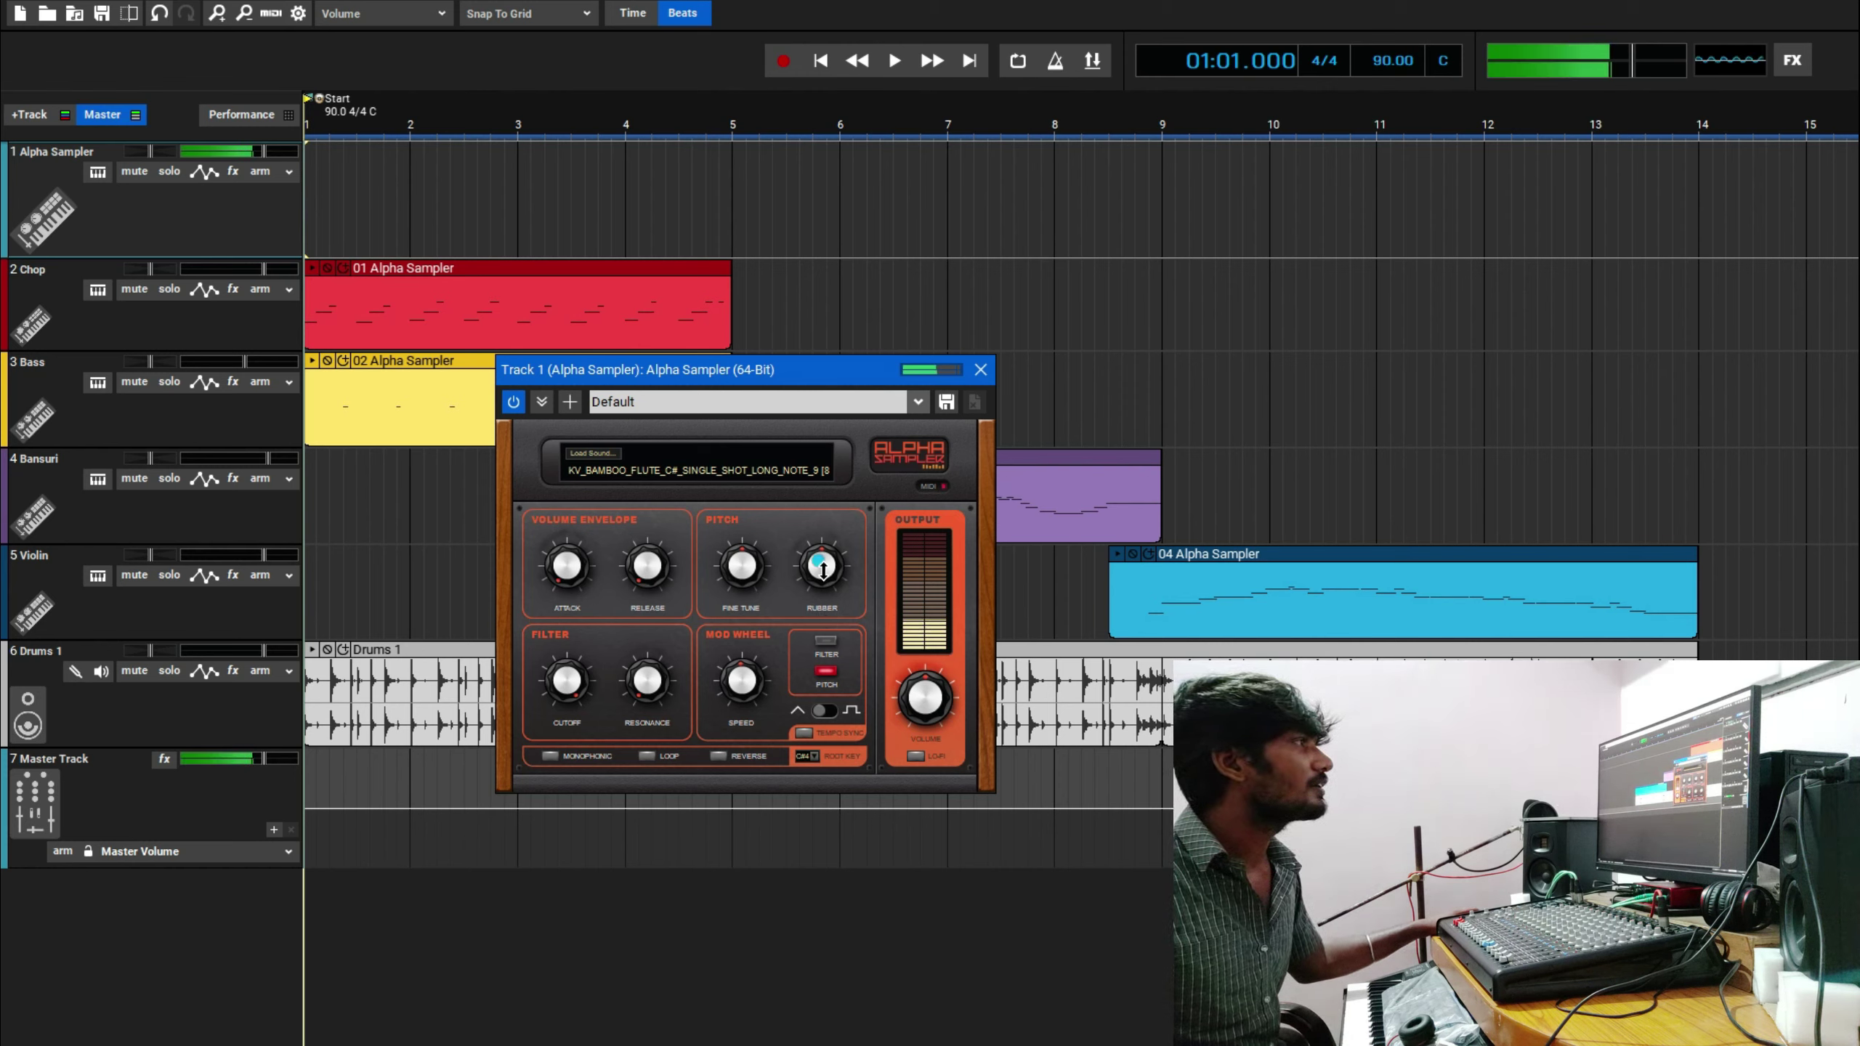
pyautogui.moveTo(821, 568)
pyautogui.mouseDown()
pyautogui.moveTo(821, 550)
pyautogui.moveTo(832, 576)
pyautogui.mouseUp()
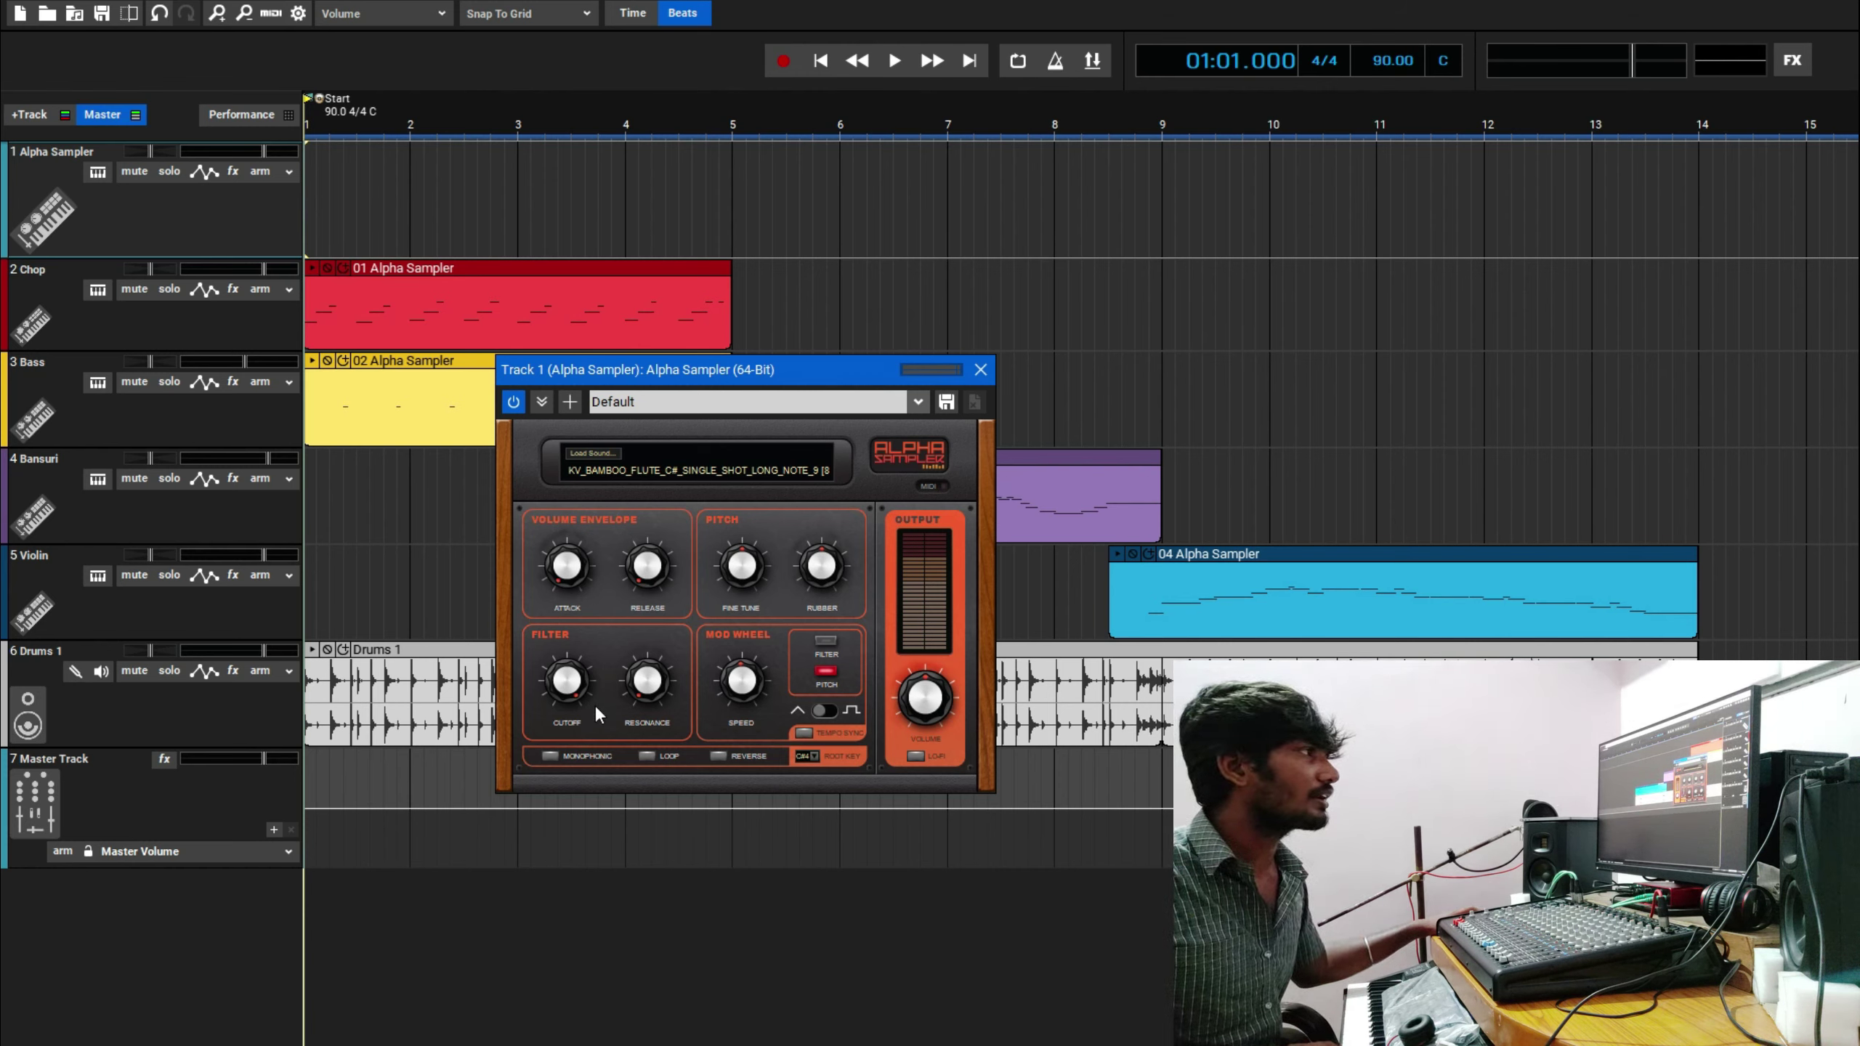
# Try out the filter's cutoff and resonance knobs and the mod wheel's speed knob.
pyautogui.moveTo(590, 700); pyautogui.dragTo(568, 736)
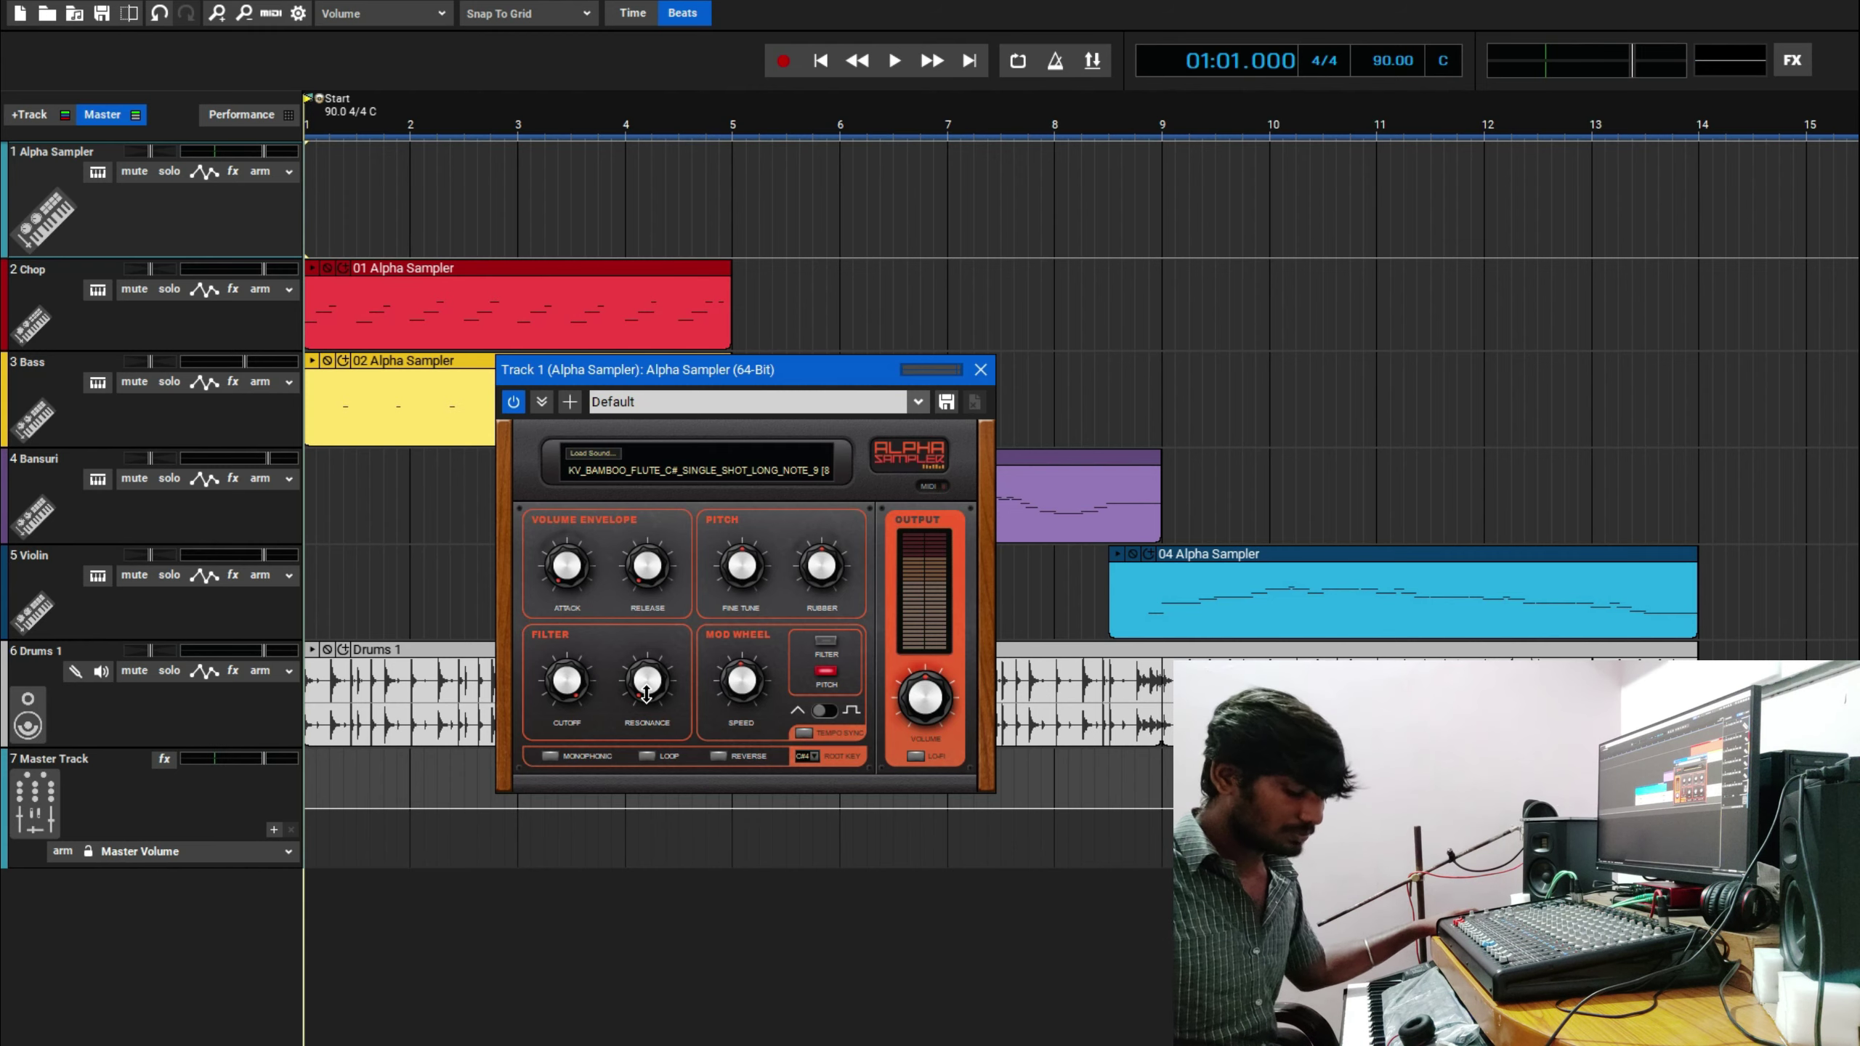
pyautogui.moveTo(645, 694); pyautogui.dragTo(647, 608)
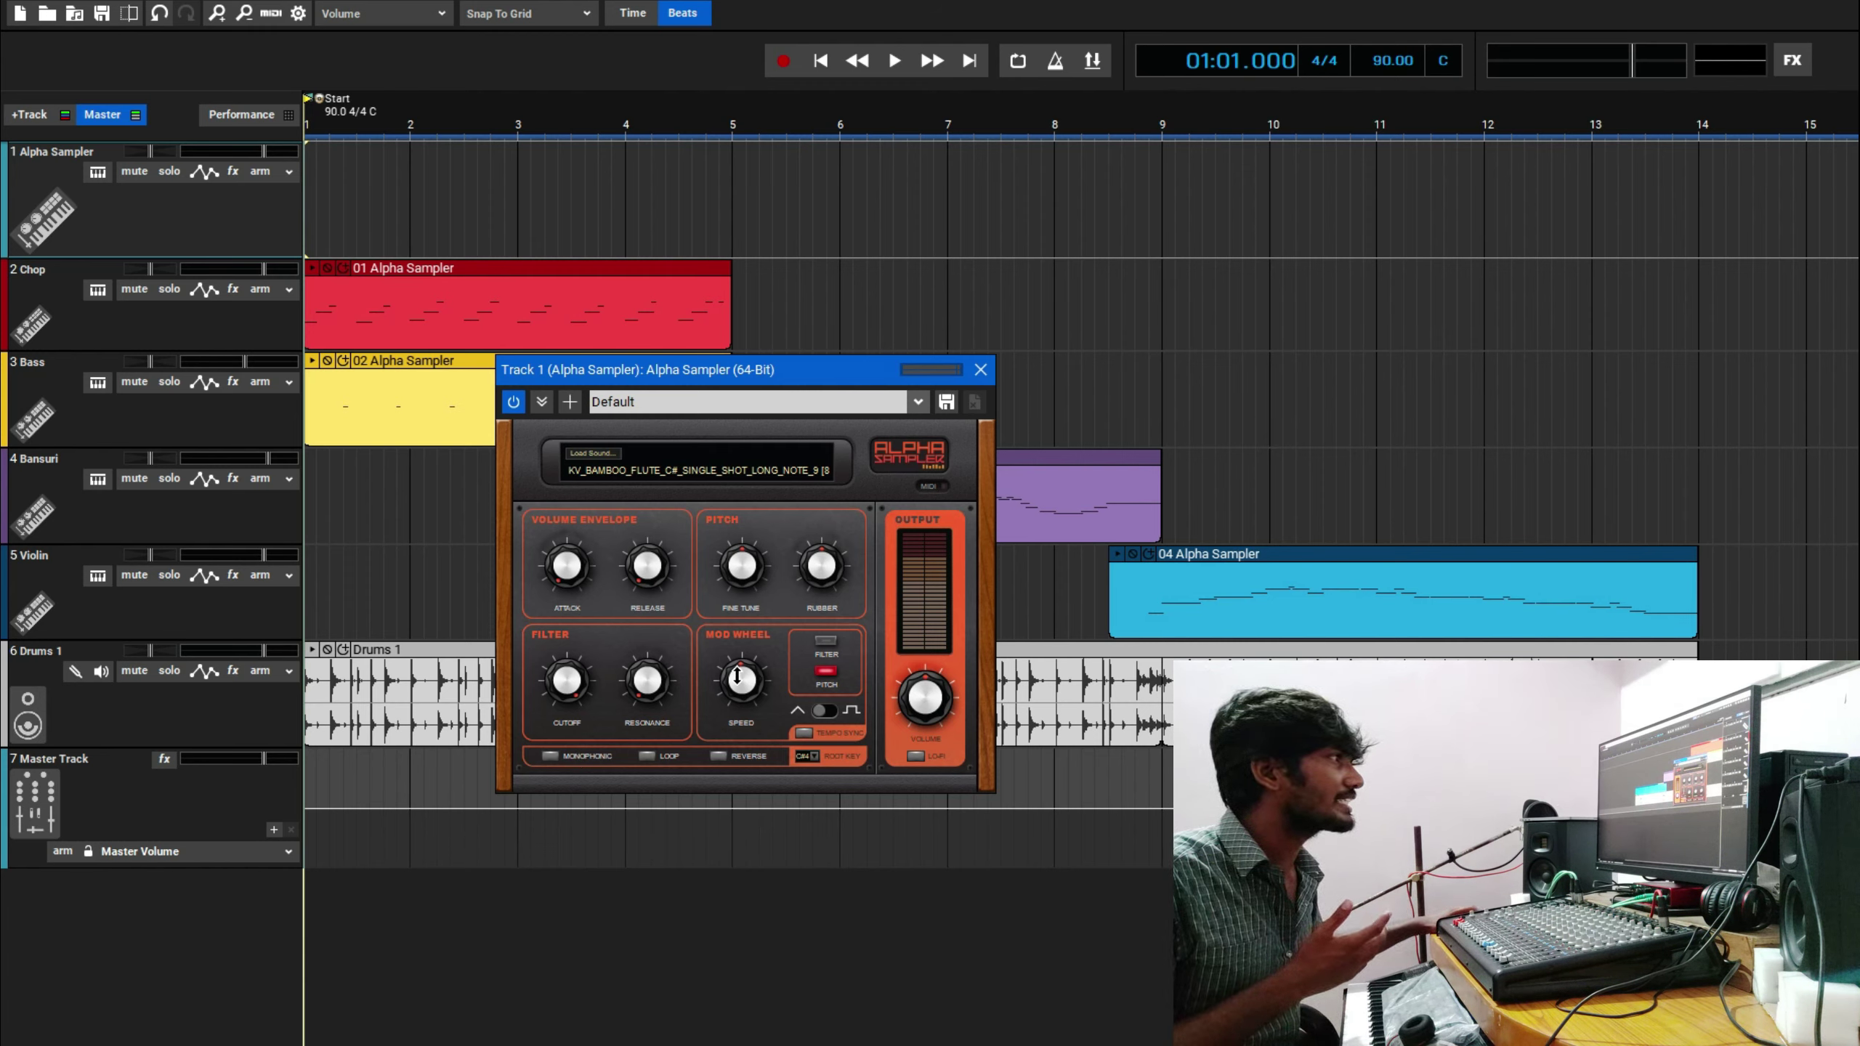
pyautogui.moveTo(744, 696)
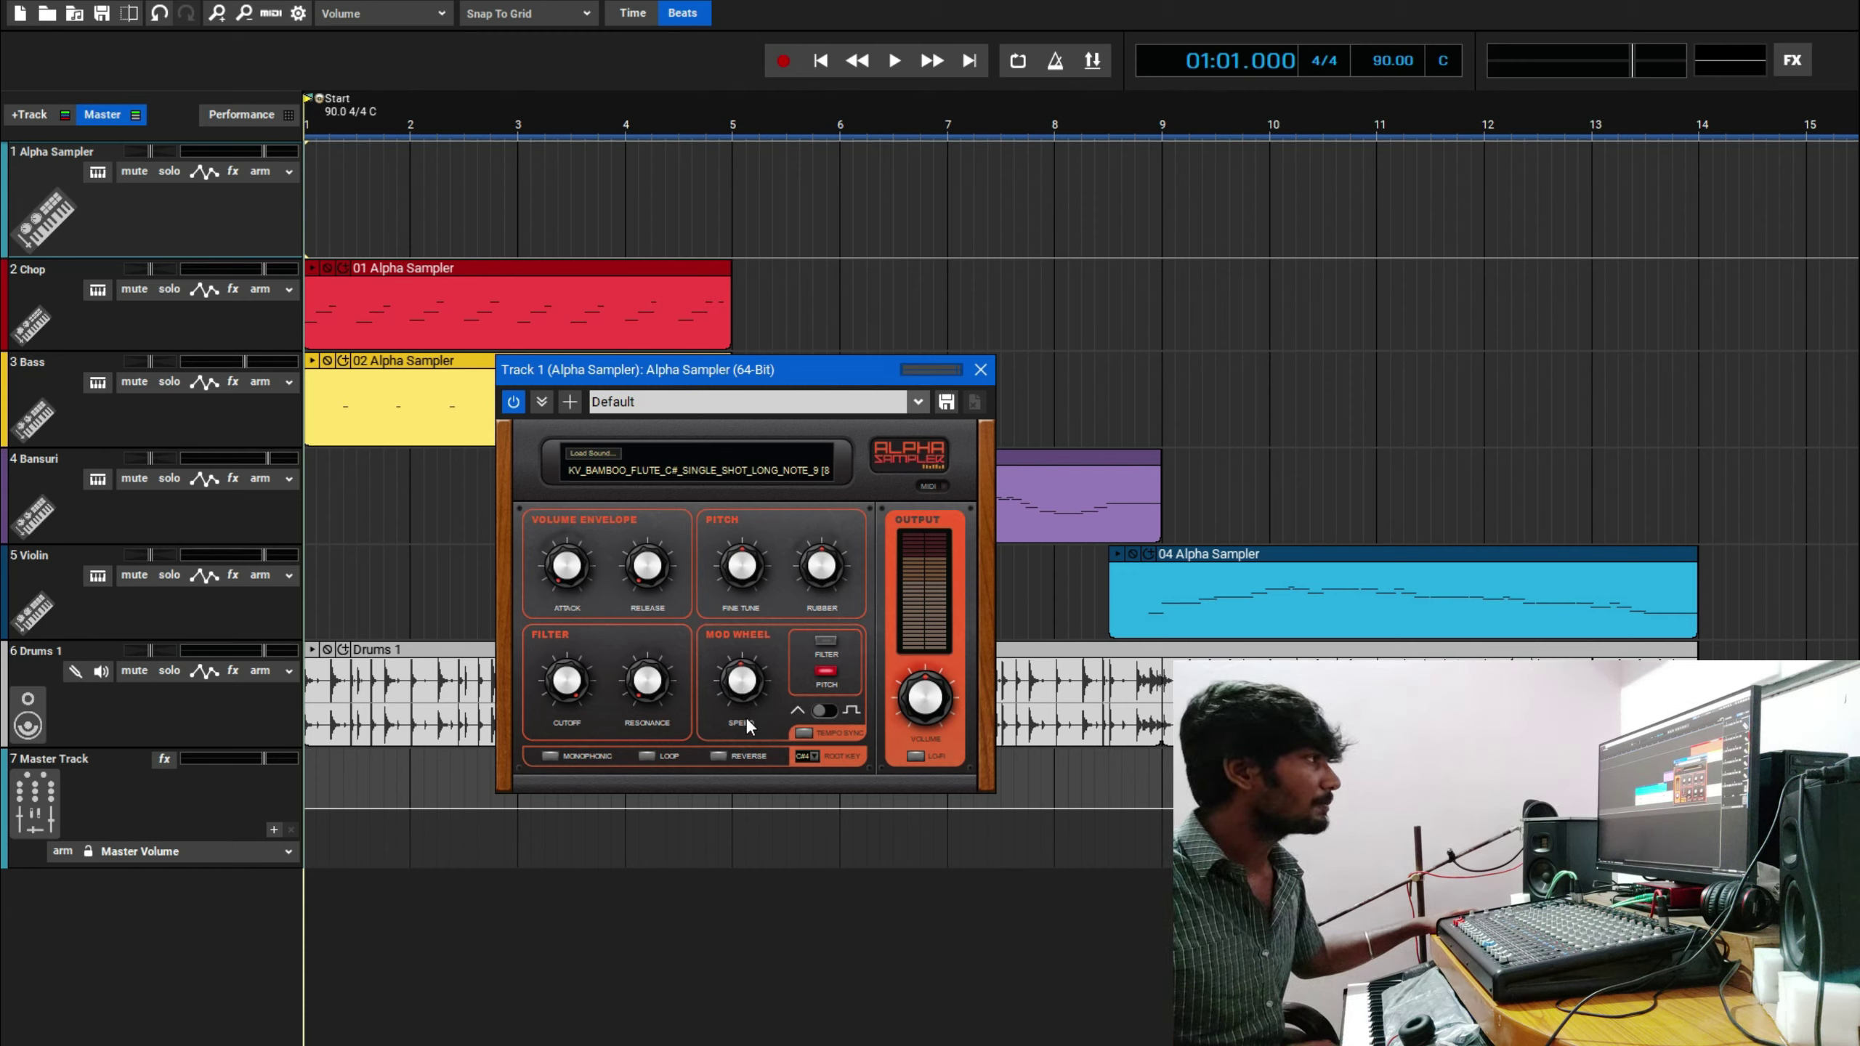
pyautogui.moveTo(739, 706)
pyautogui.mouseDown()
pyautogui.moveTo(747, 623)
pyautogui.moveTo(750, 725)
pyautogui.moveTo(748, 693)
pyautogui.mouseUp()
pyautogui.click(744, 687)
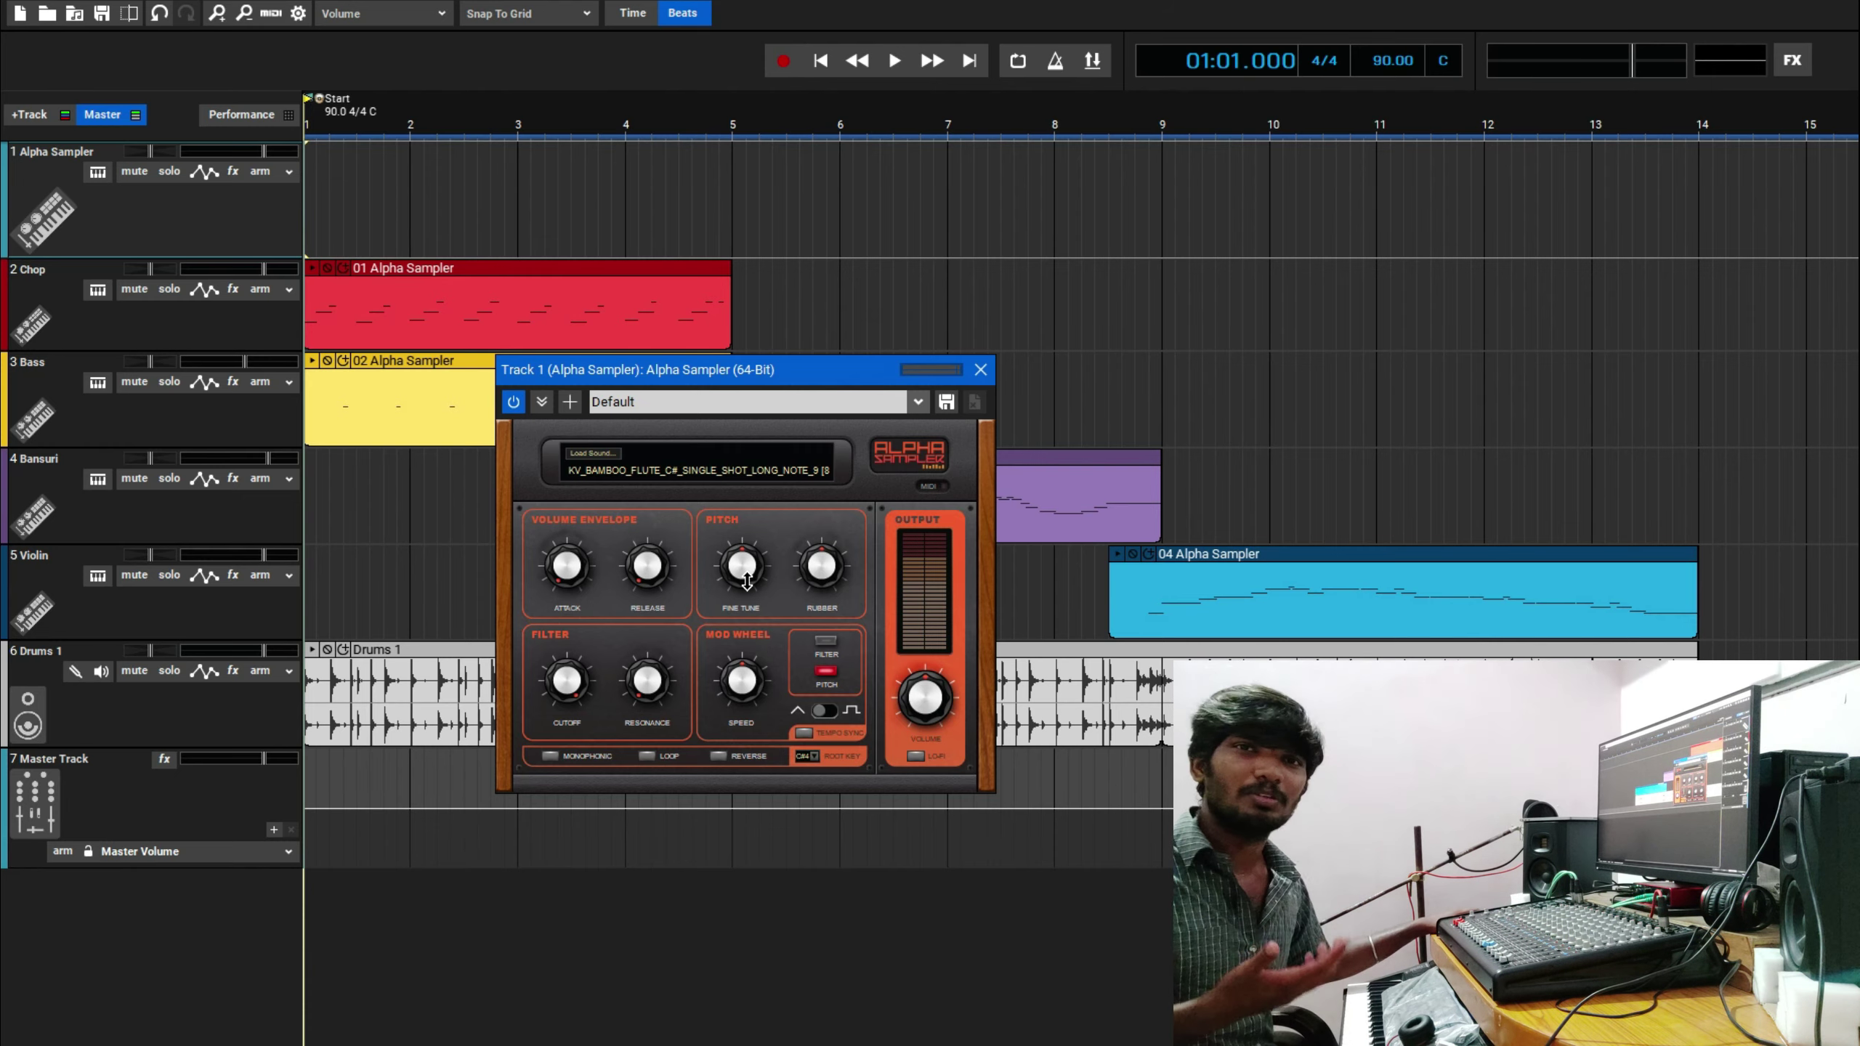
pyautogui.moveTo(747, 582)
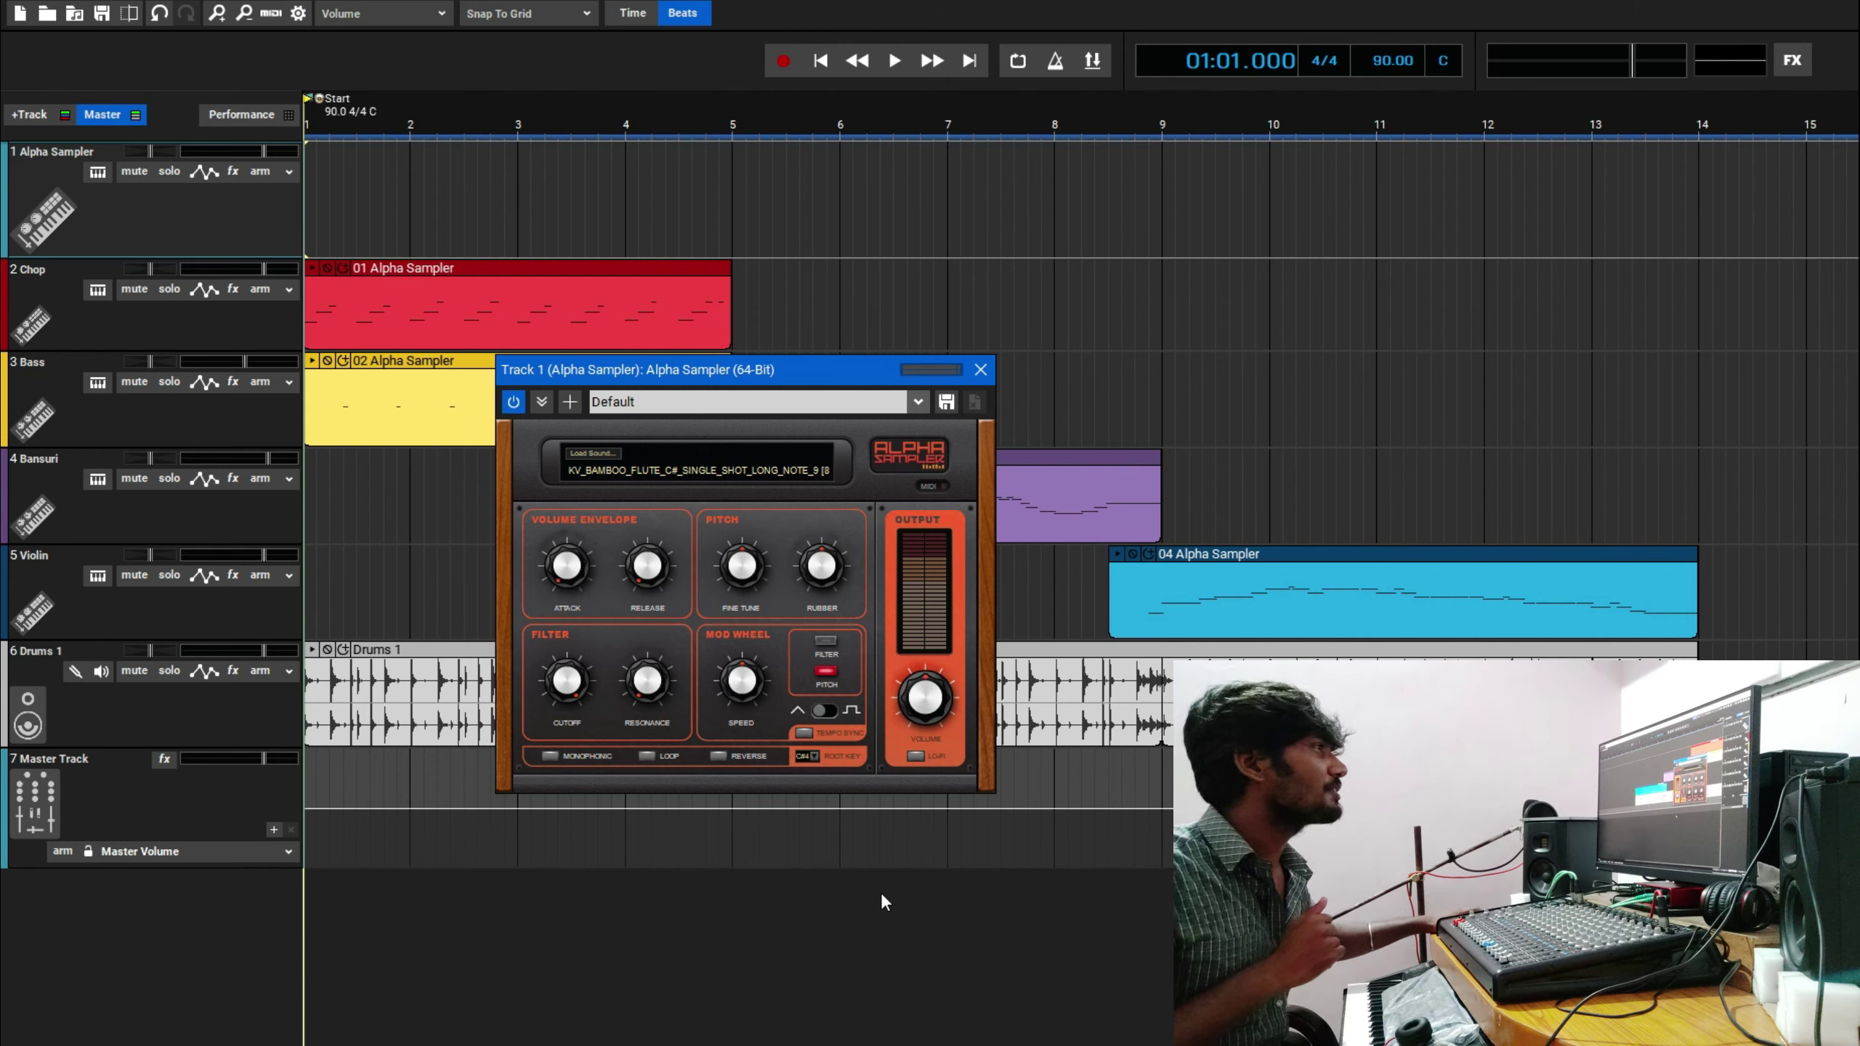
# Load the ath_hit_bass_A sample from the New folder window into Alpha Sampler in place of the flute.
pyautogui.hotkey('alt', 'Tab')
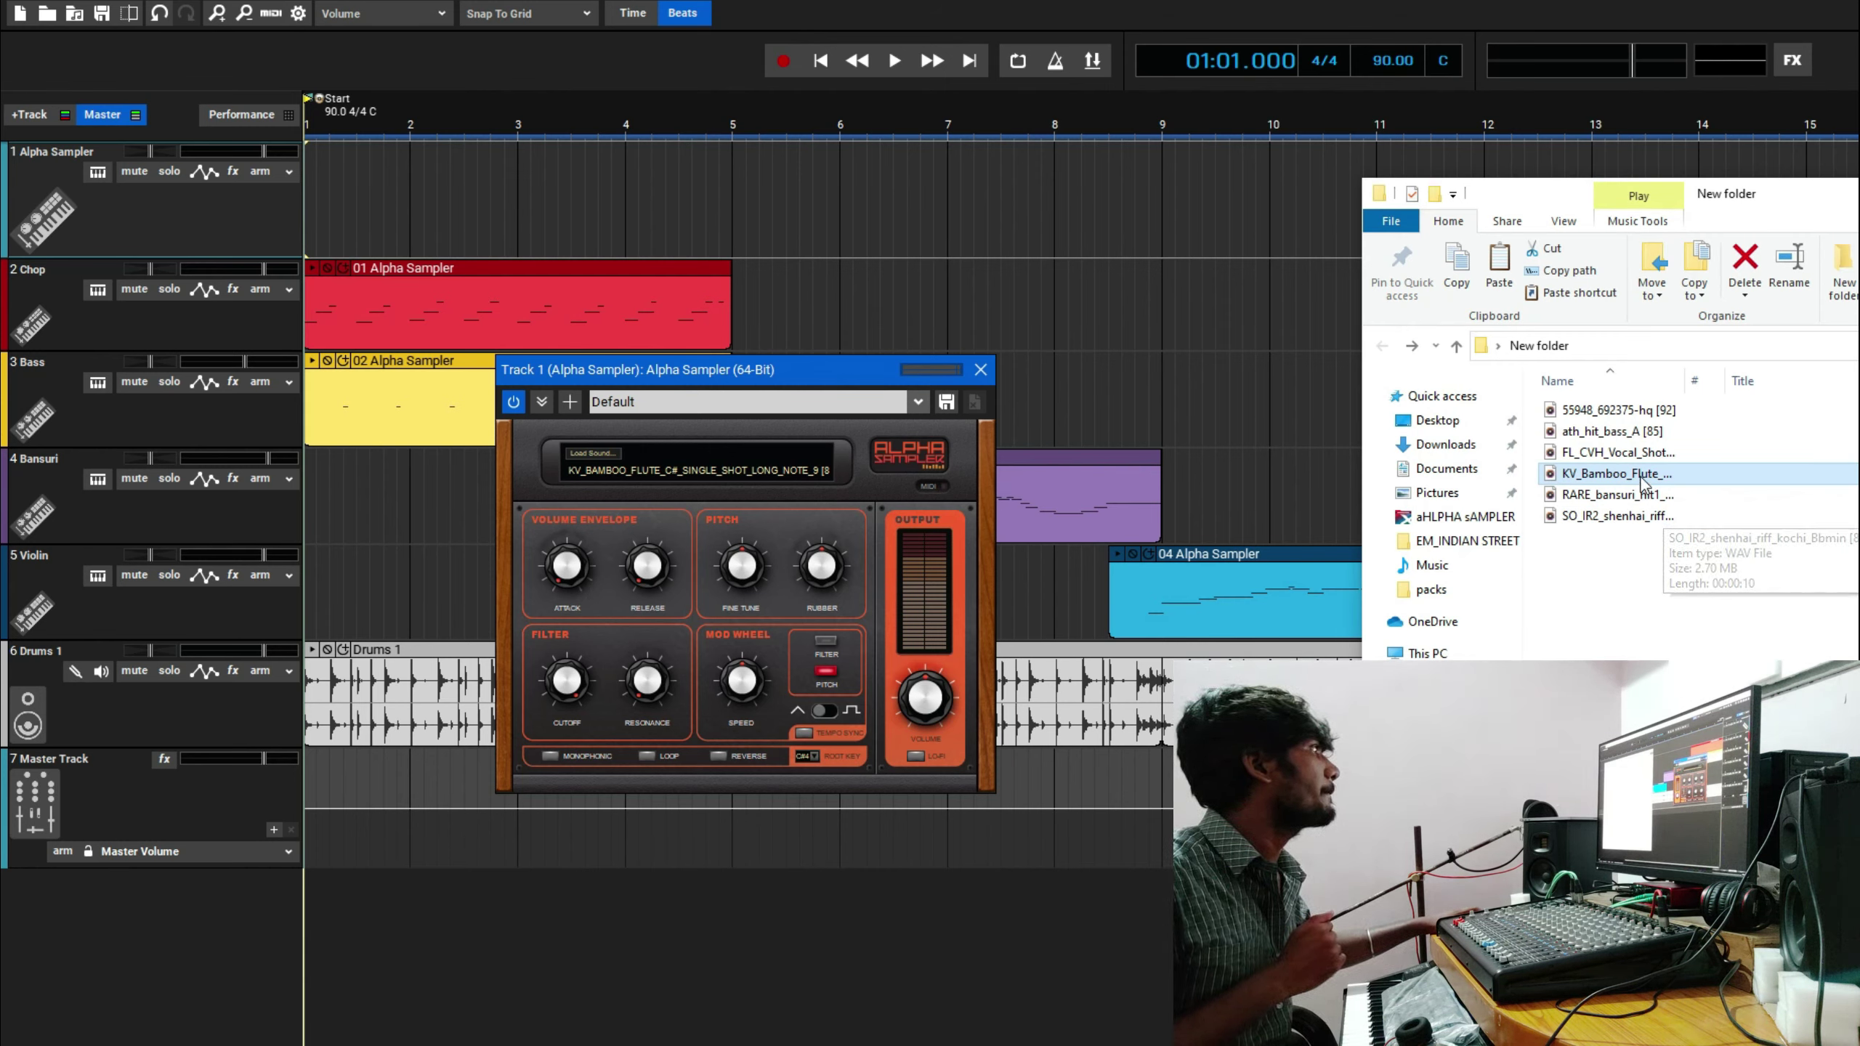
pyautogui.moveTo(1610, 431); pyautogui.dragTo(740, 457)
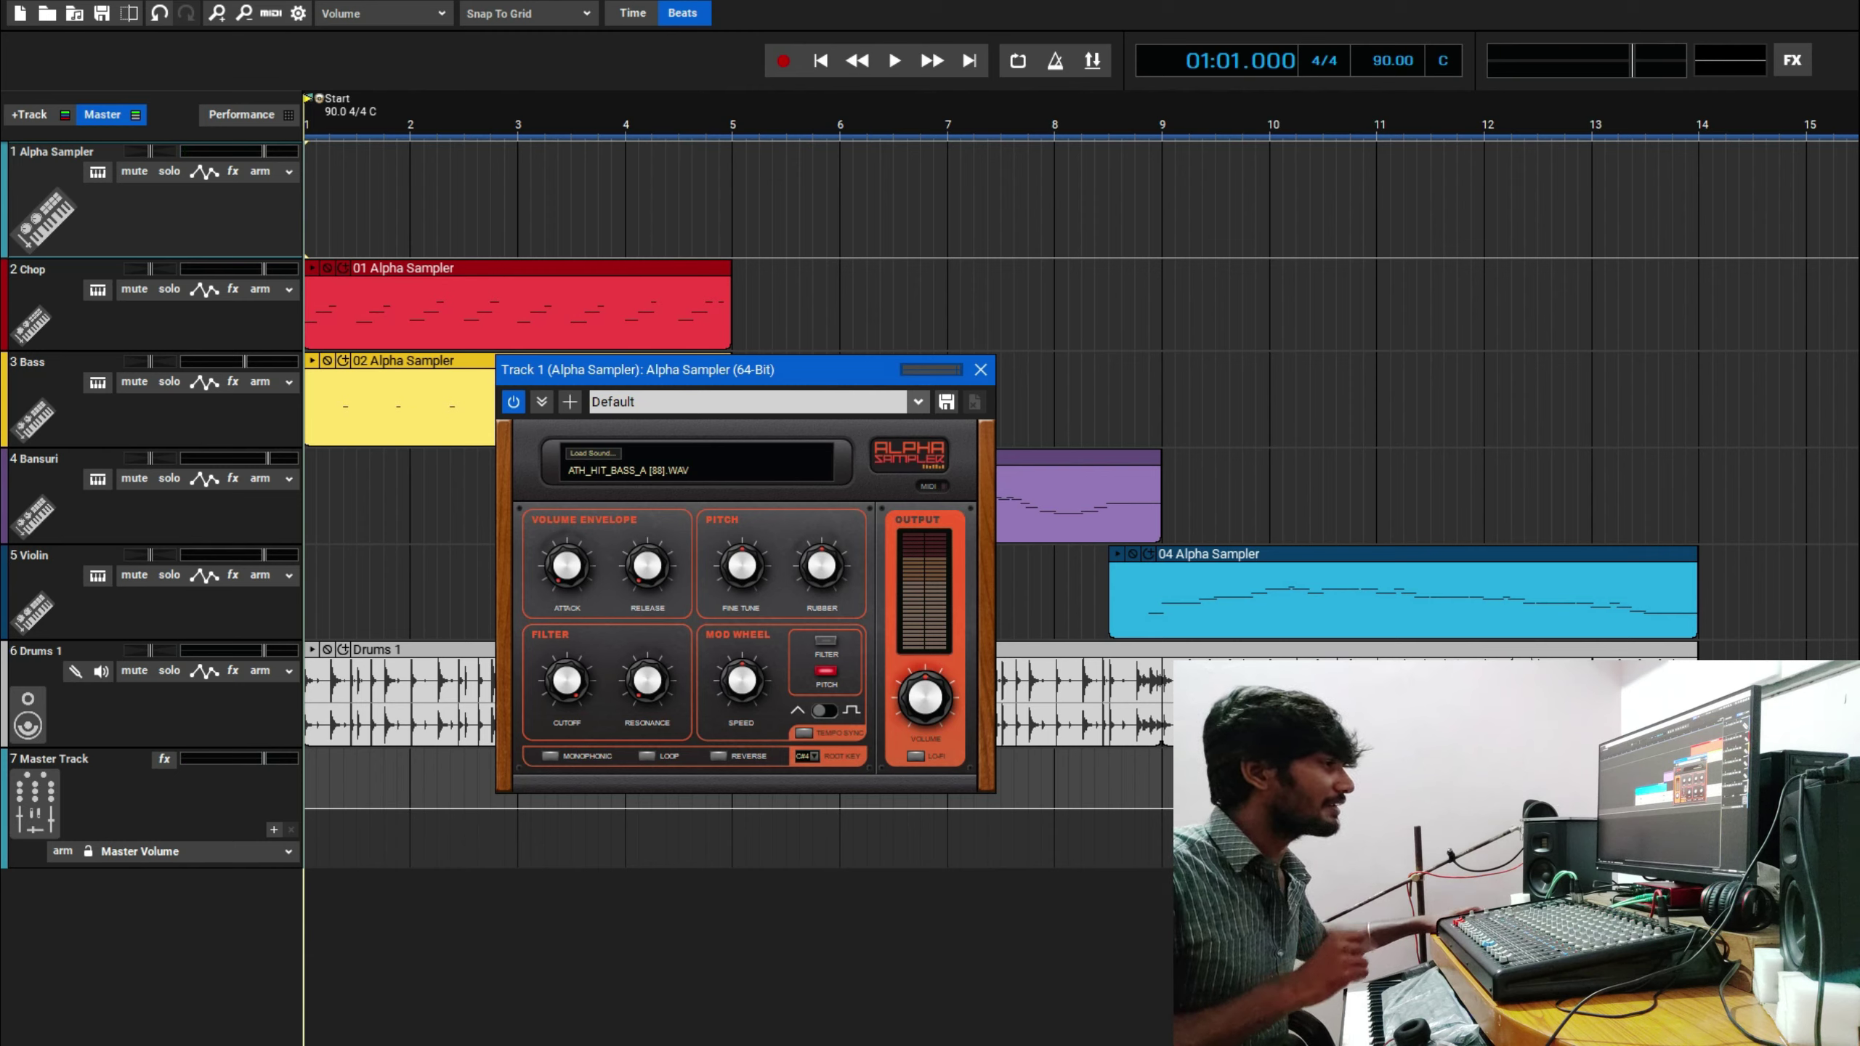
# Replace the bass hit with the FL_CVH_Vocal_Shot C# sample from the New folder window and keep C#4 as root key.
pyautogui.hotkey('alt', 'Tab')
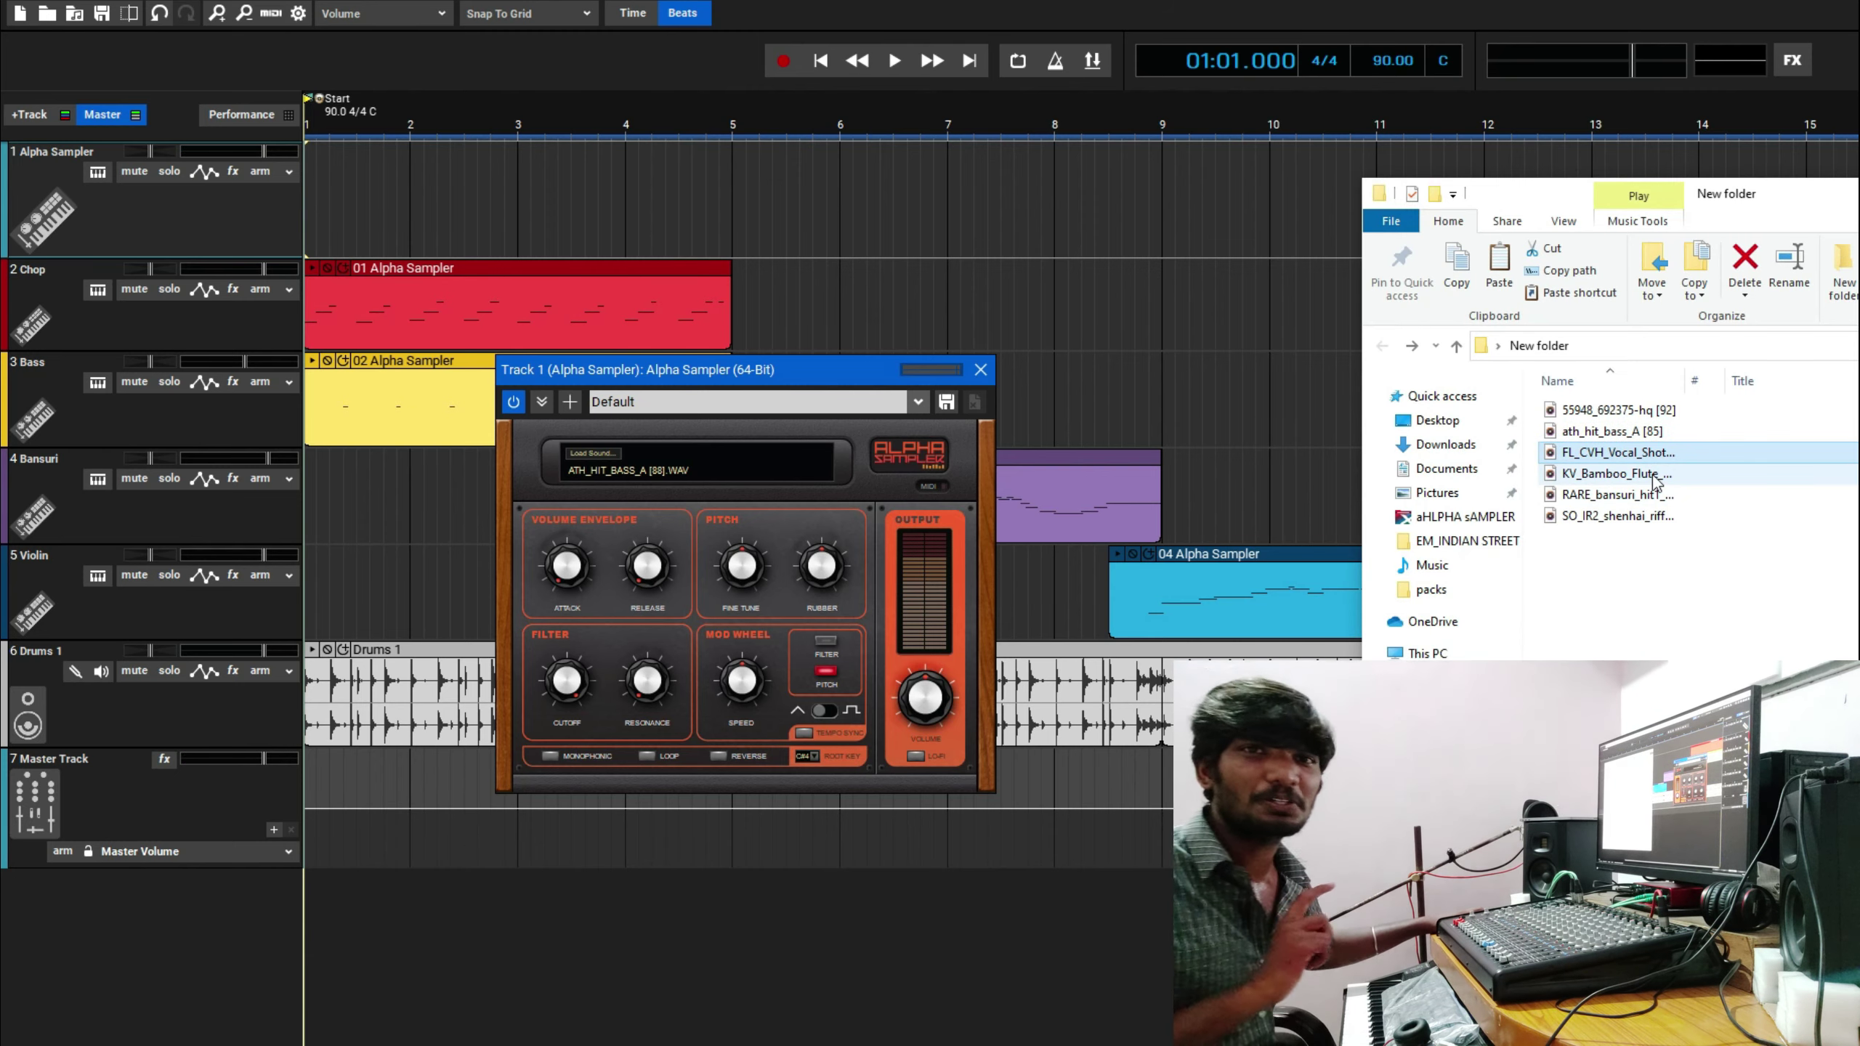
pyautogui.click(1656, 453)
pyautogui.moveTo(1659, 458); pyautogui.dragTo(745, 463)
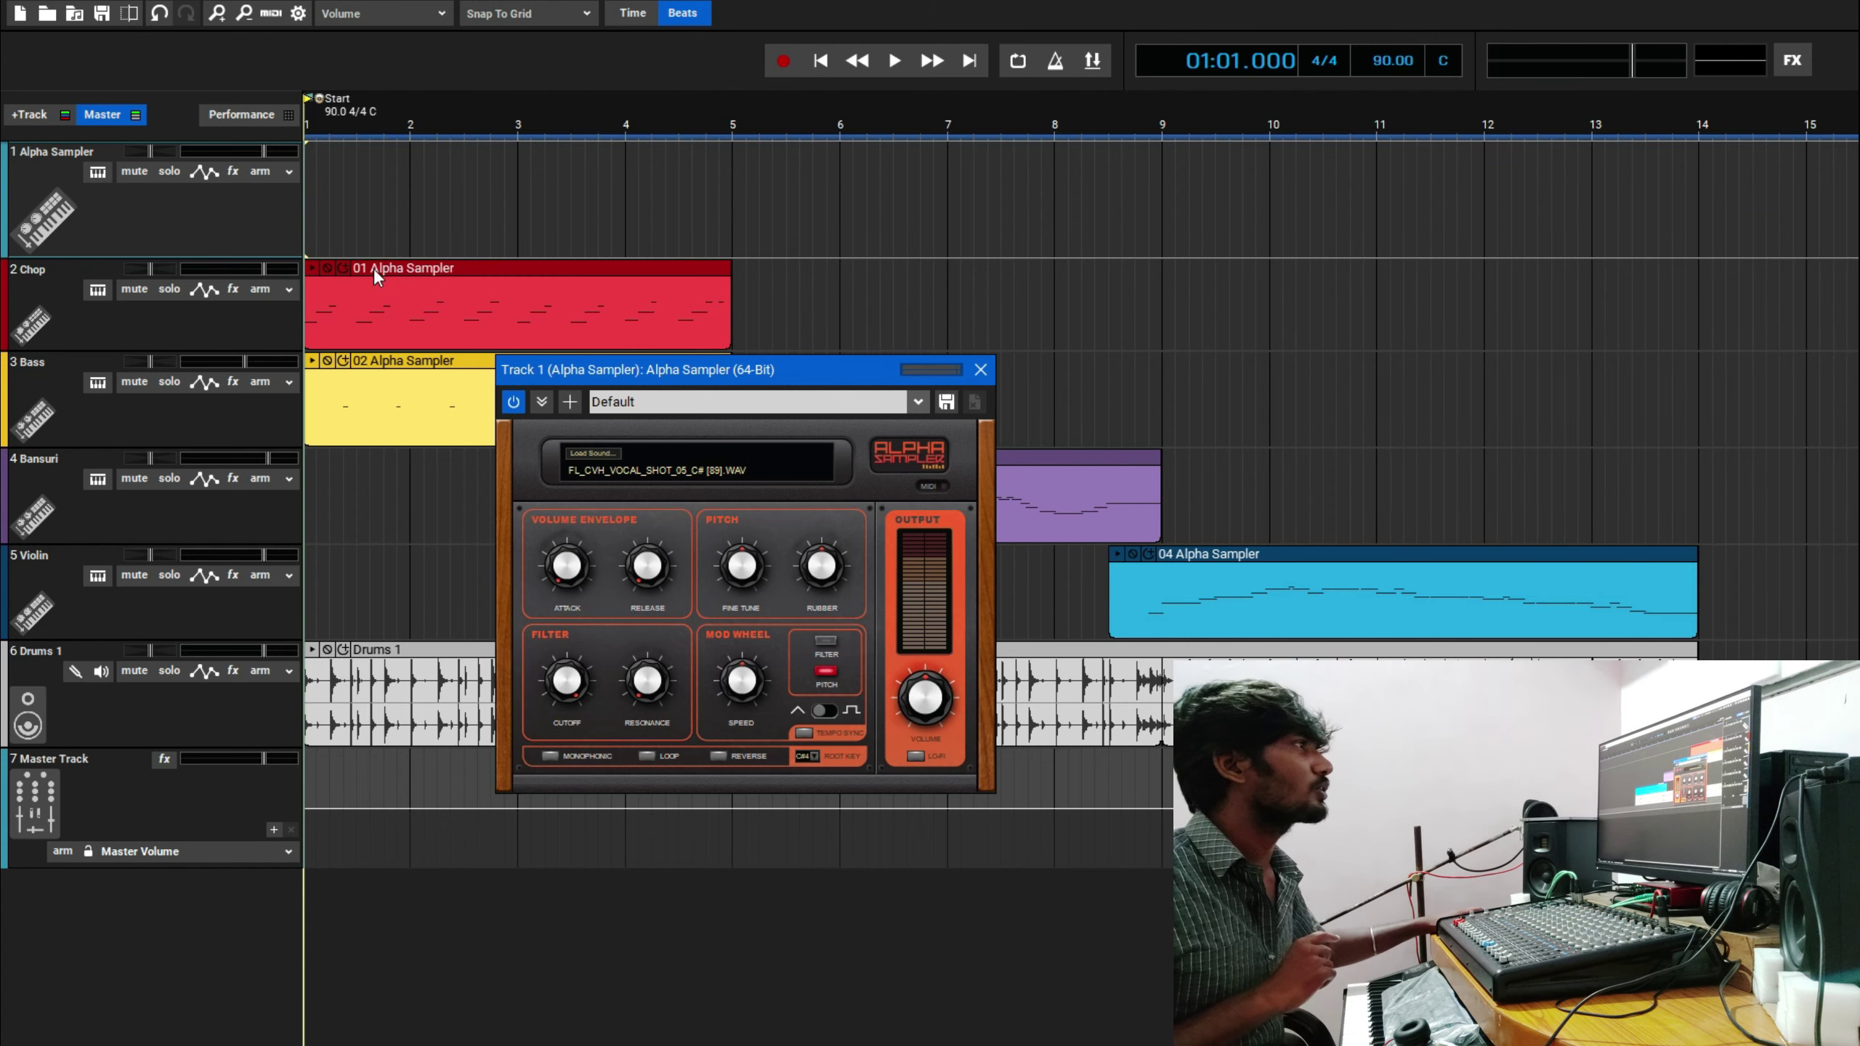
pyautogui.click(812, 758)
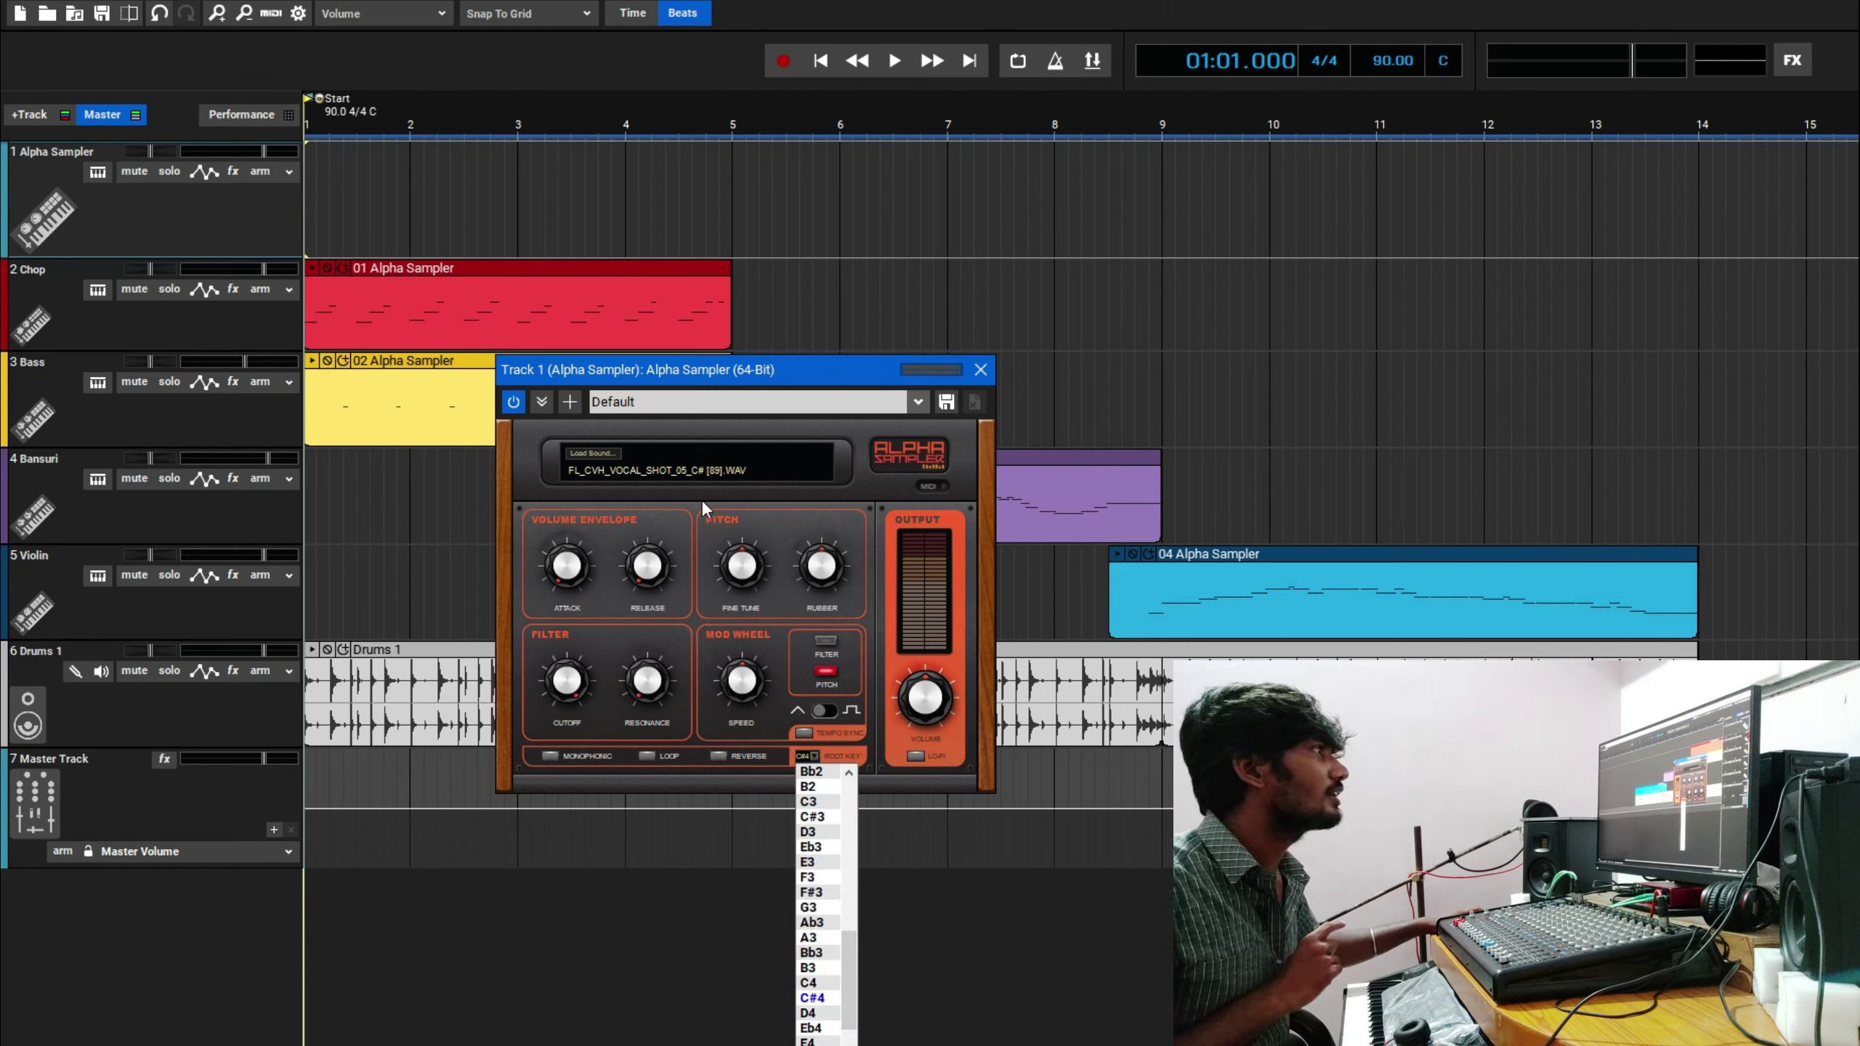
pyautogui.click(808, 379)
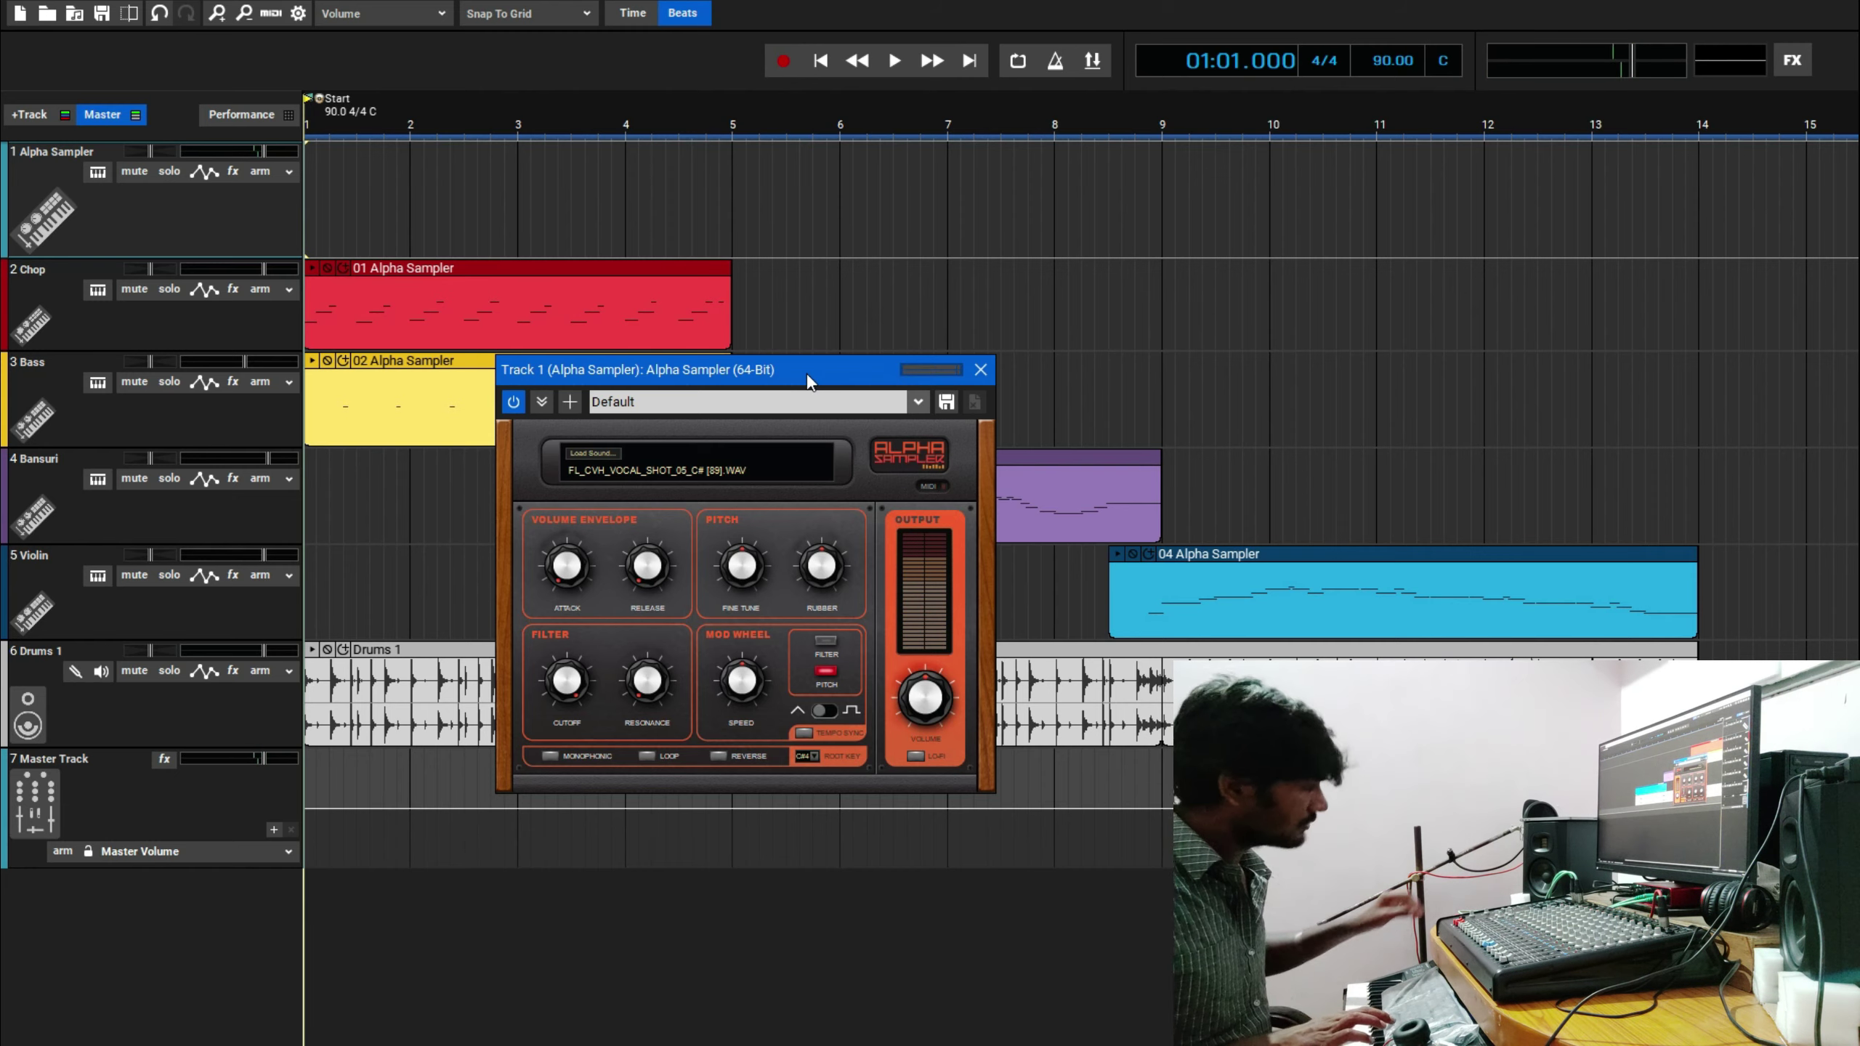
# Load the 55948_692375-hq sample from the New folder window into Alpha Sampler and set the root key to Ab4.
pyautogui.hotkey('alt', 'Tab')
pyautogui.moveTo(1617, 410); pyautogui.dragTo(681, 451)
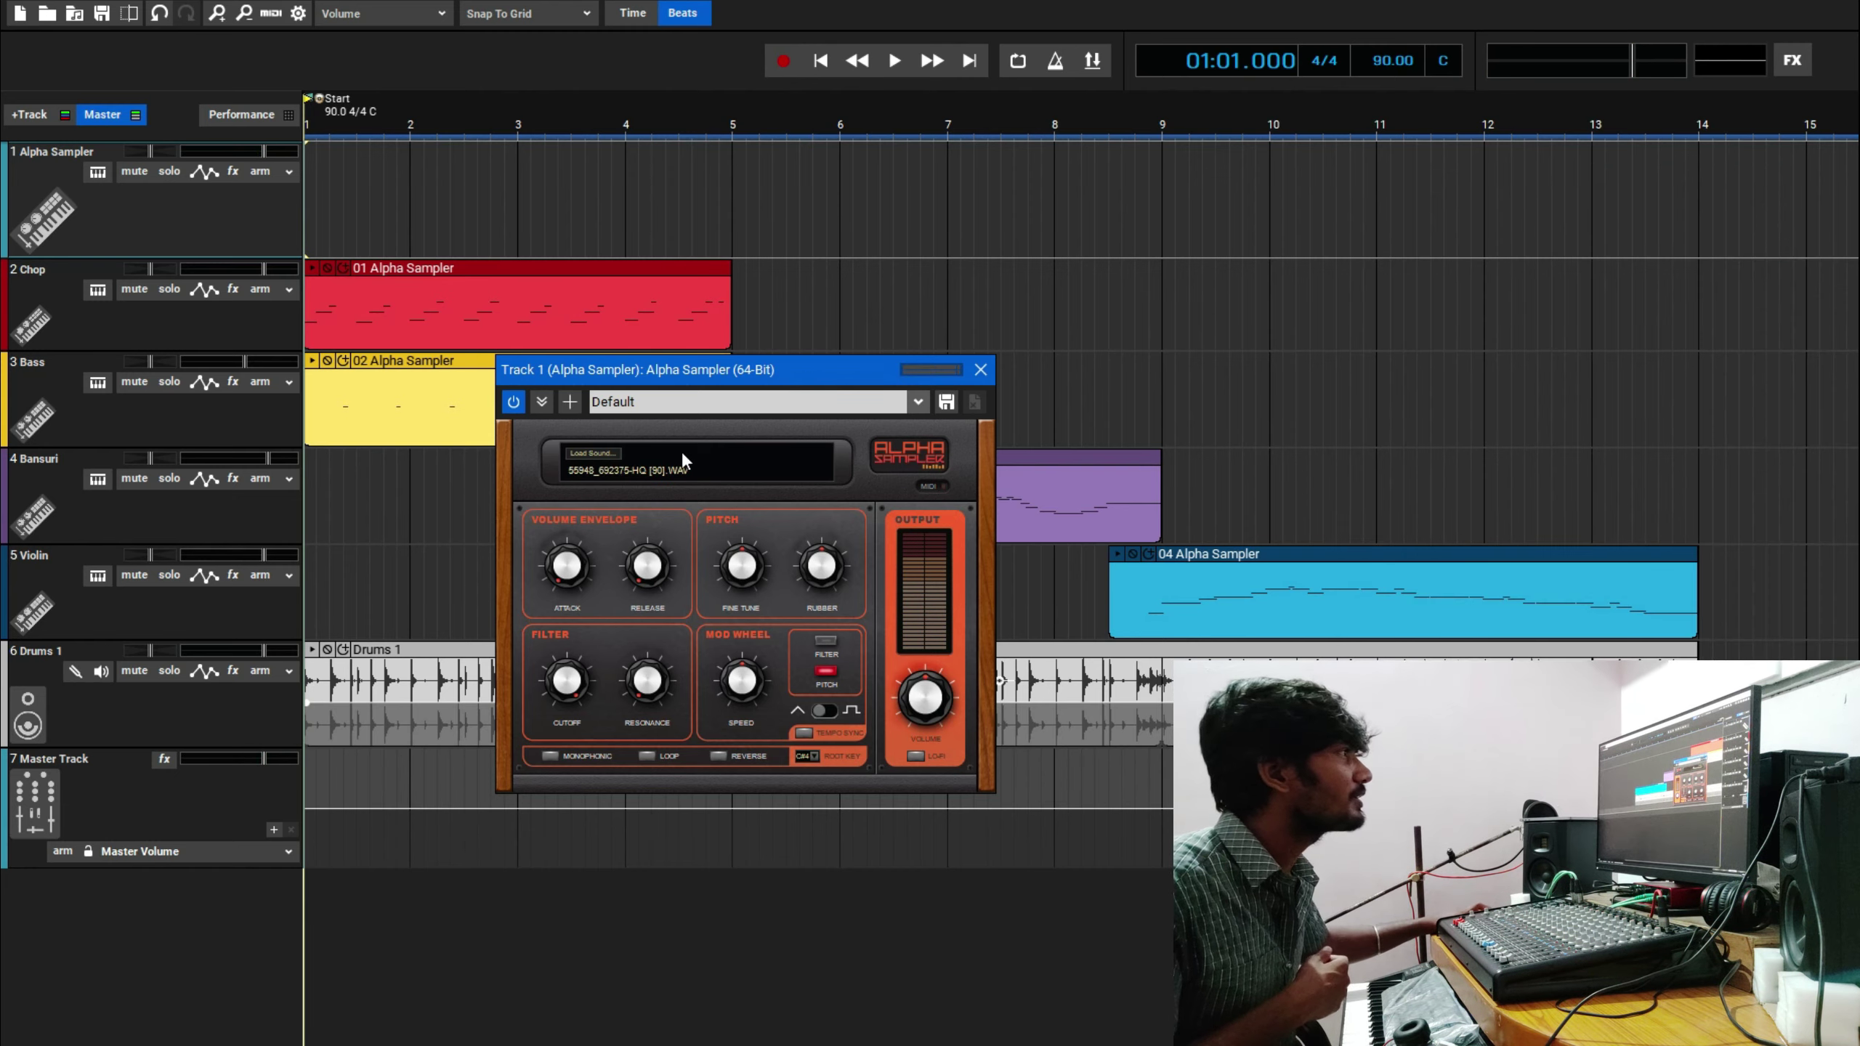
pyautogui.click(815, 755)
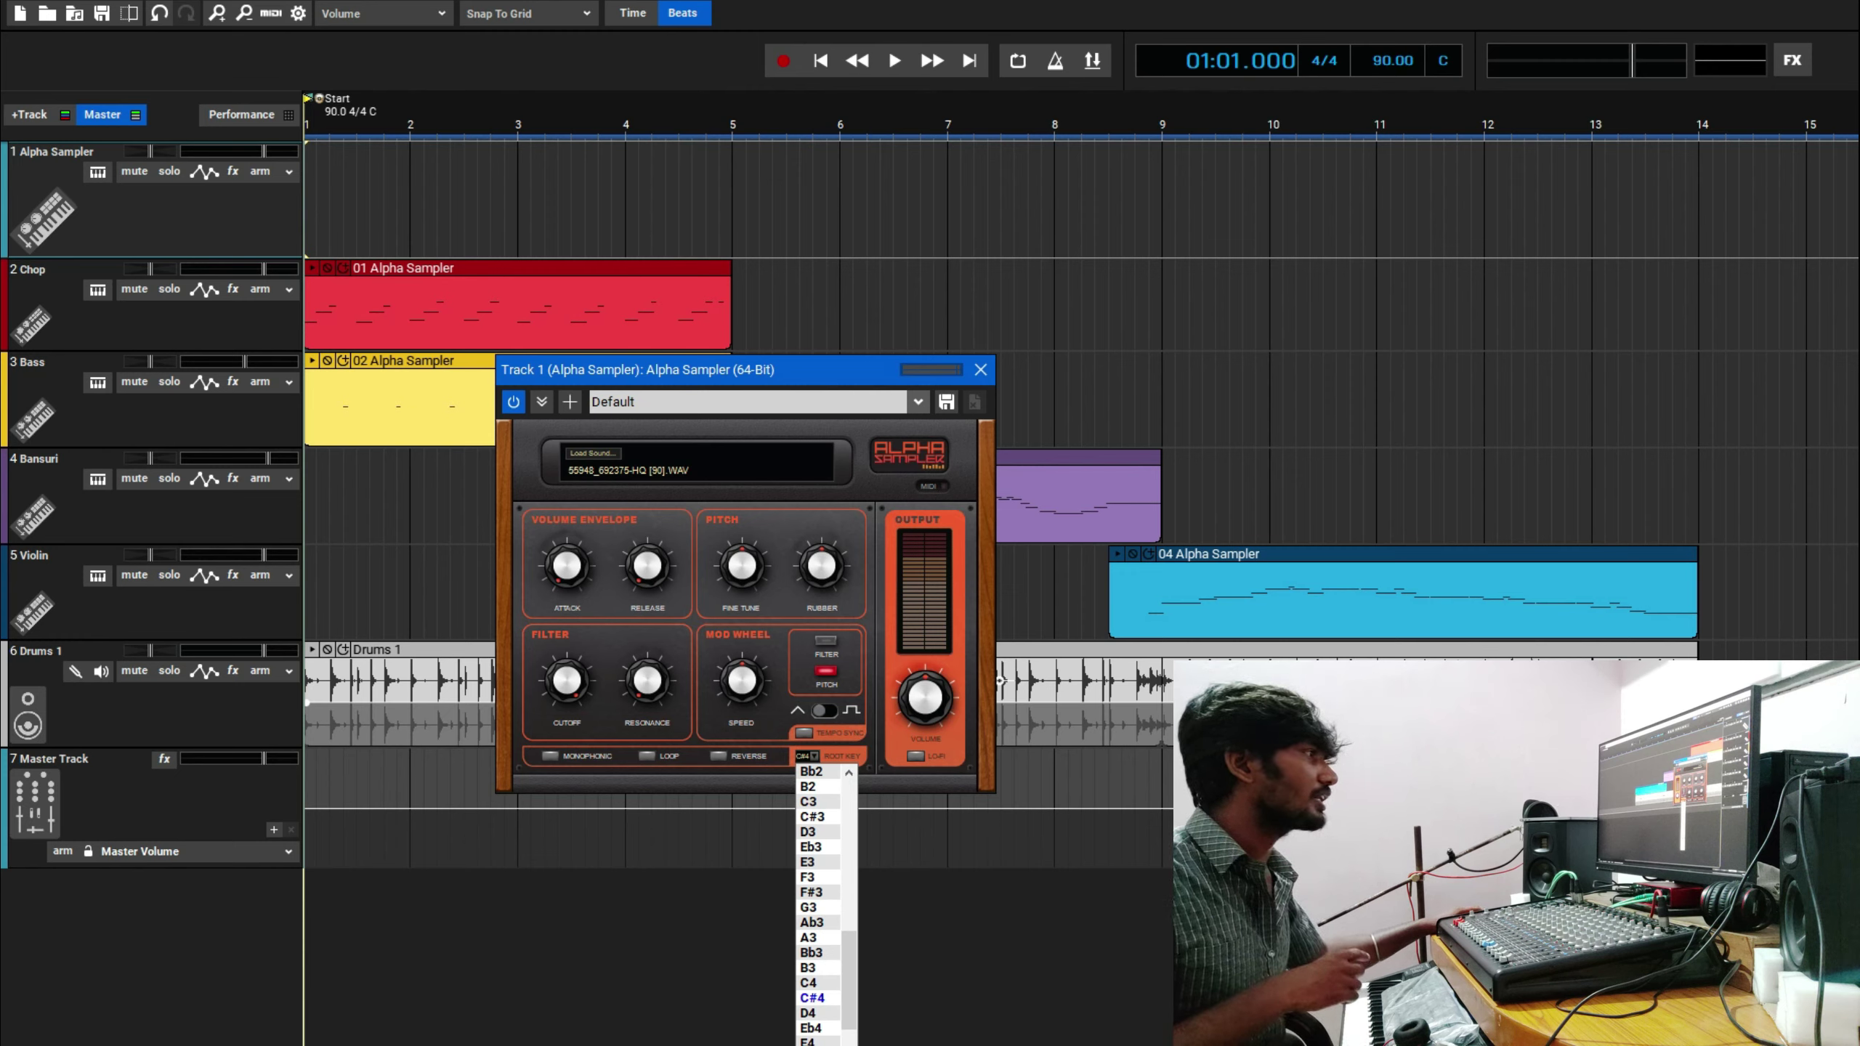
pyautogui.press('Down')
pyautogui.press('Down')
pyautogui.press('Down')
pyautogui.press('Down')
pyautogui.press('Down')
pyautogui.press('Down')
pyautogui.press('Down')
pyautogui.press('Return')
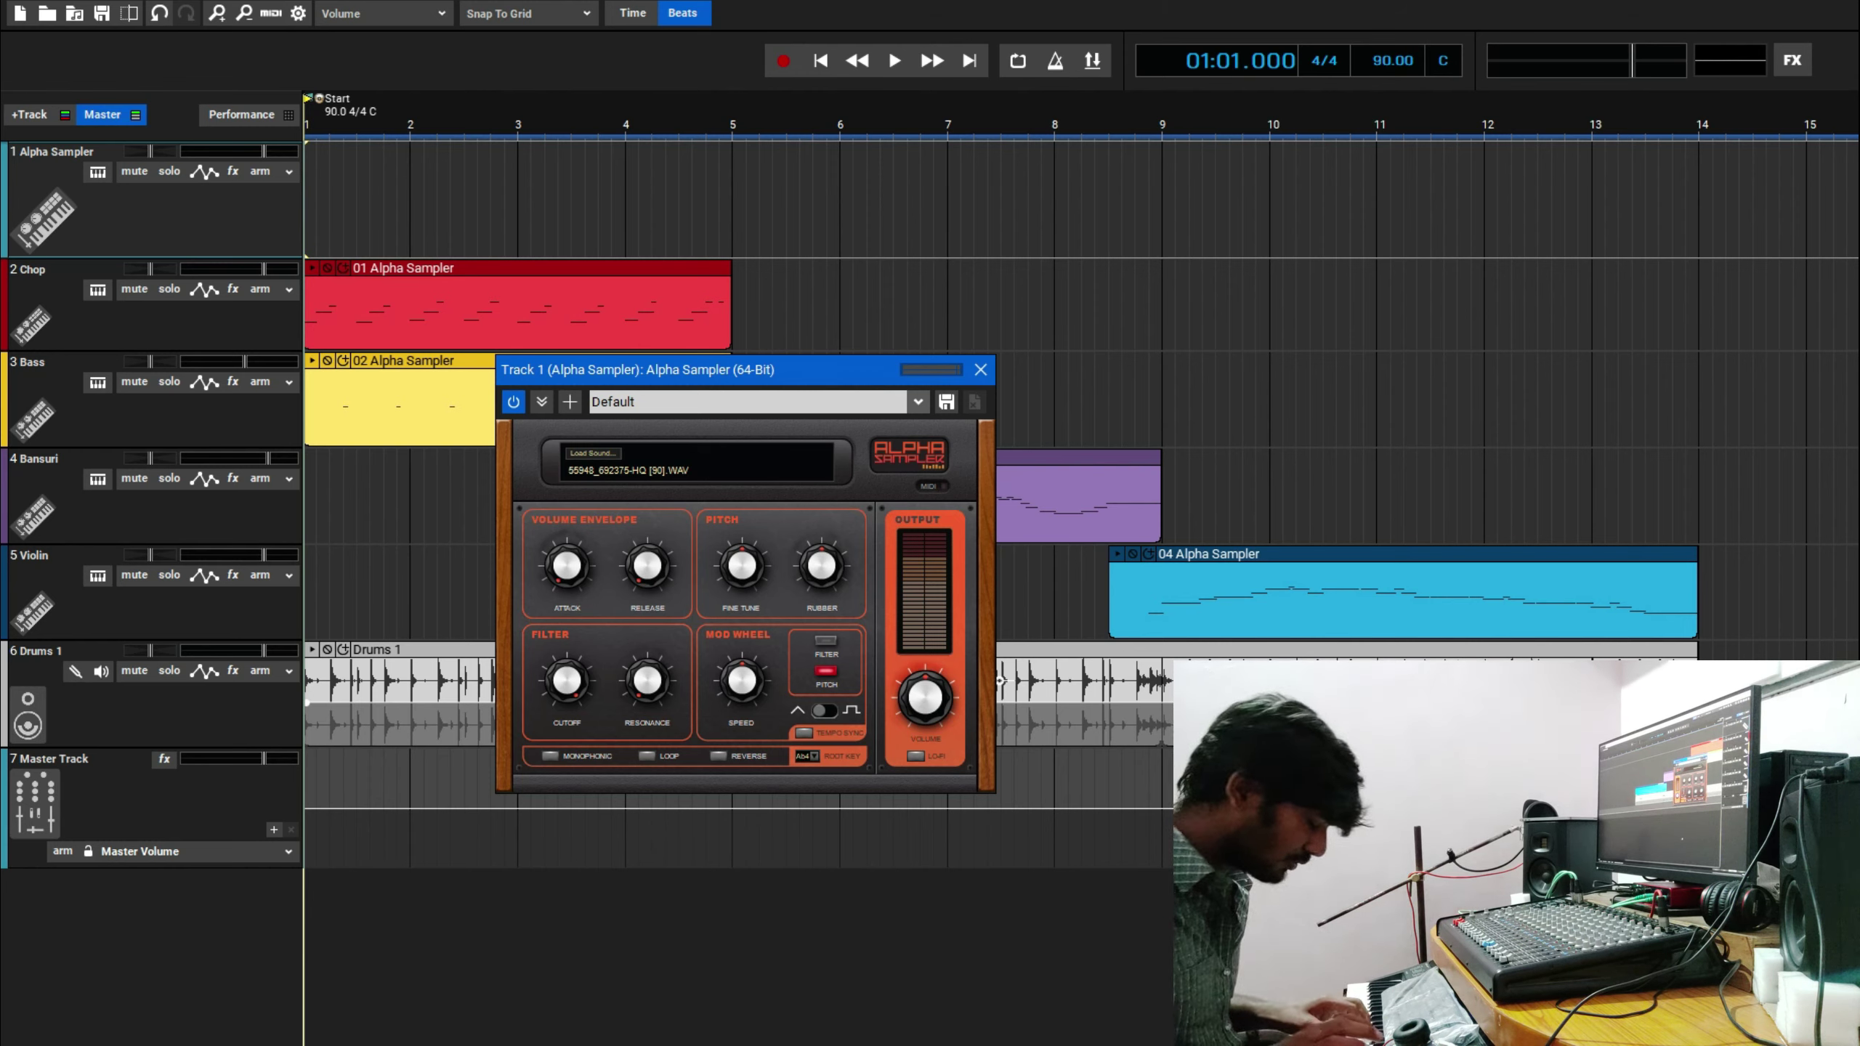